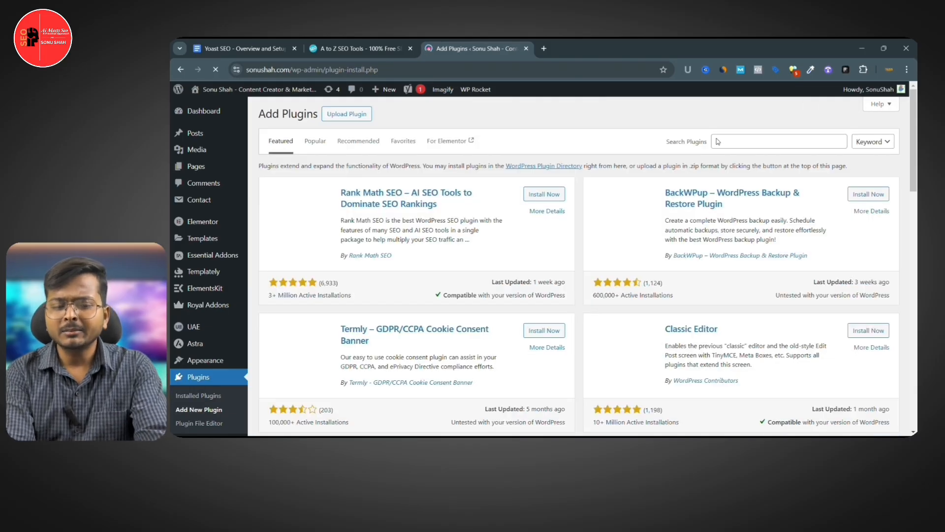
Search the plugin directory for "yoast seo" and look through the matching plugins
left_click(772, 148)
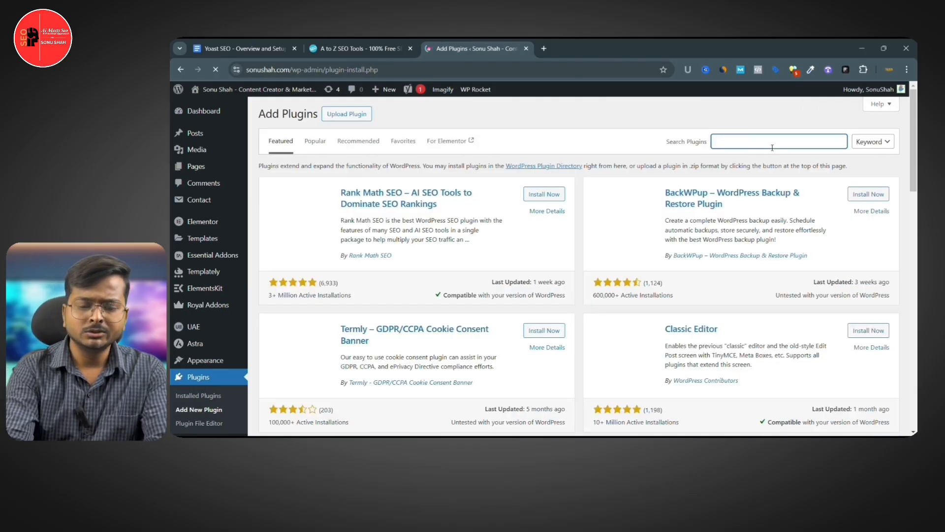
type("yoast seo")
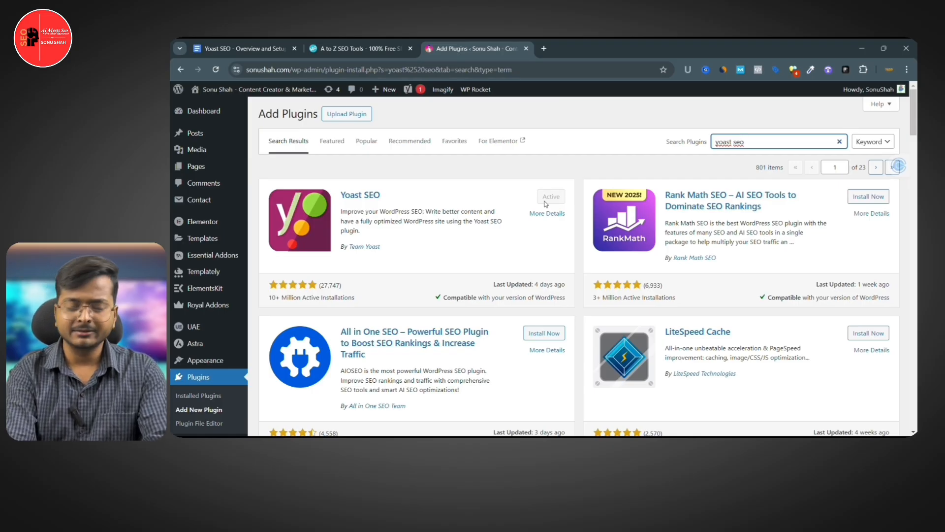
scroll(215, 309, "down", 4)
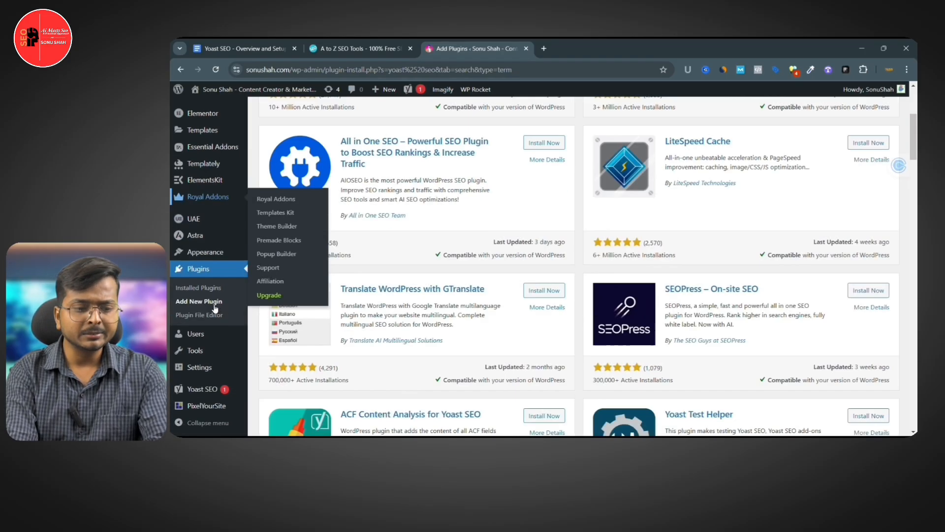
Open the Yoast SEO general dashboard and dismiss the free webinar notice
scroll(215, 309, "down", 10)
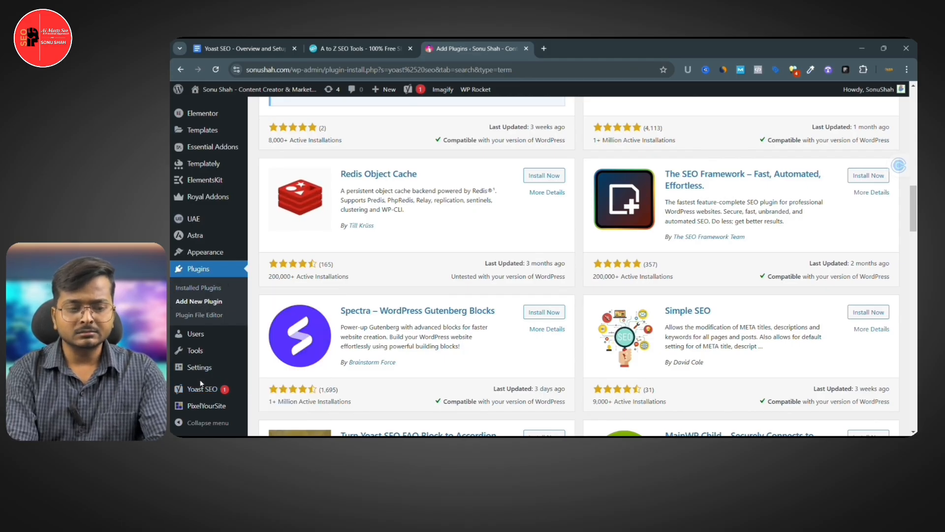
mouse_move(200, 390)
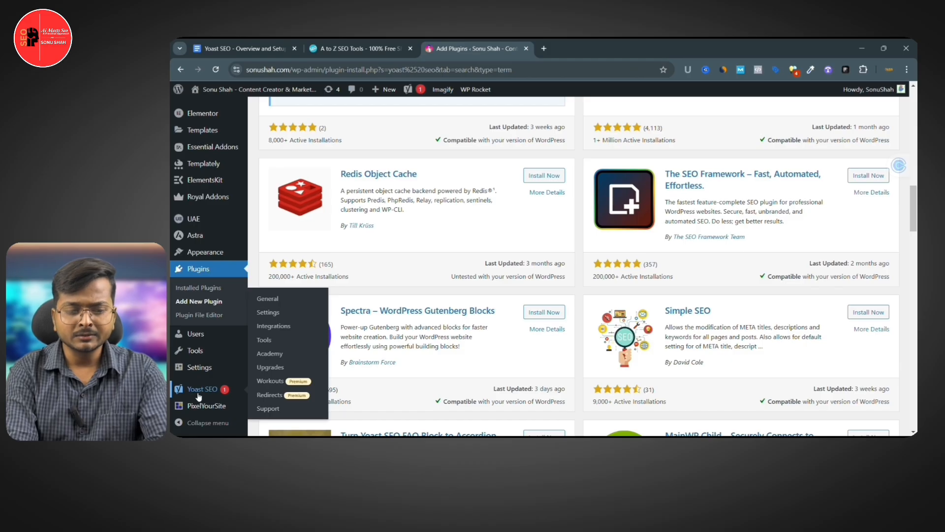
left_click(205, 392)
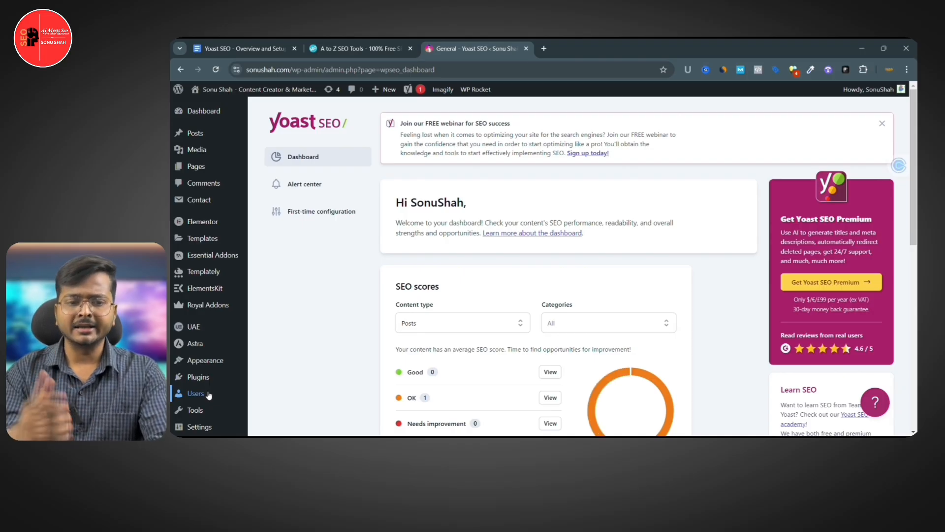
left_click(882, 124)
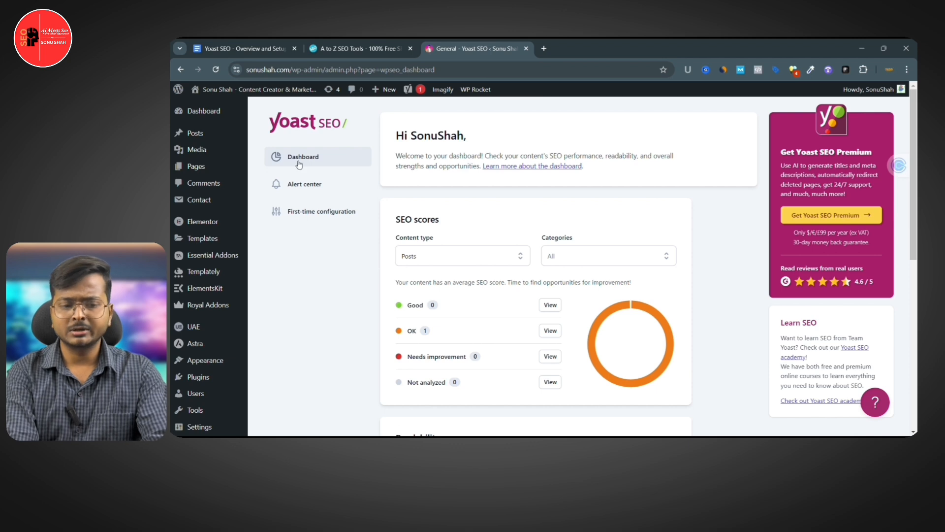
Examine the SEO scores and readability scores for posts on the Yoast SEO dashboard, including the Not analyzed category
left_click_drag(404, 136, 498, 139)
scroll(489, 174, "down", 1)
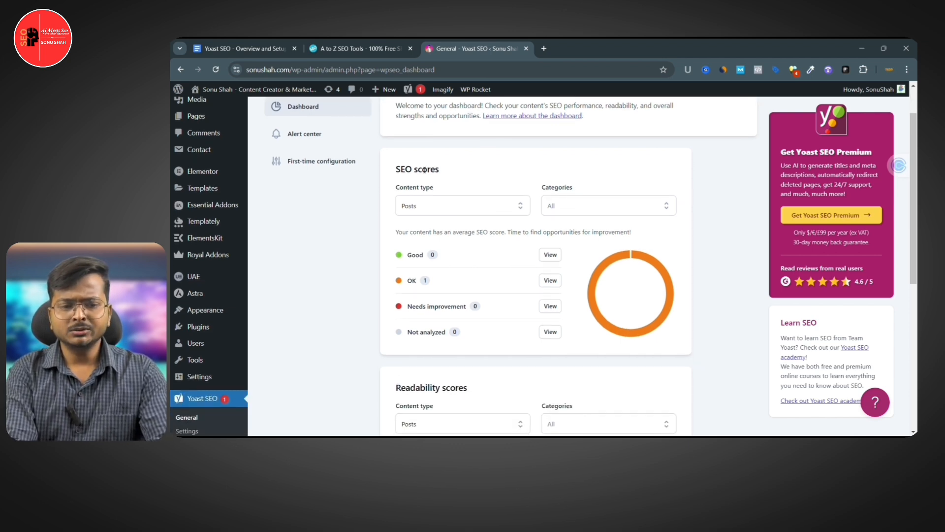
left_click_drag(394, 173, 471, 170)
scroll(472, 172, "down", 1)
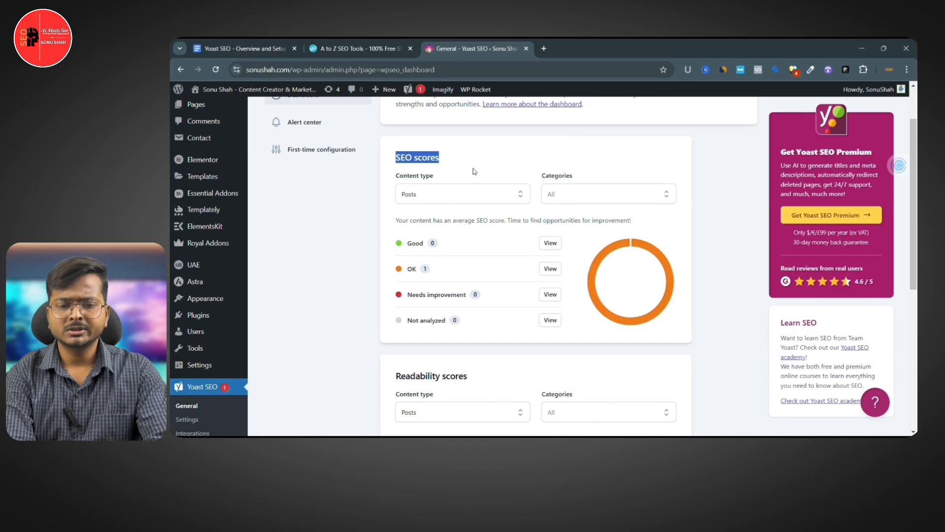
scroll(479, 201, "down", 1)
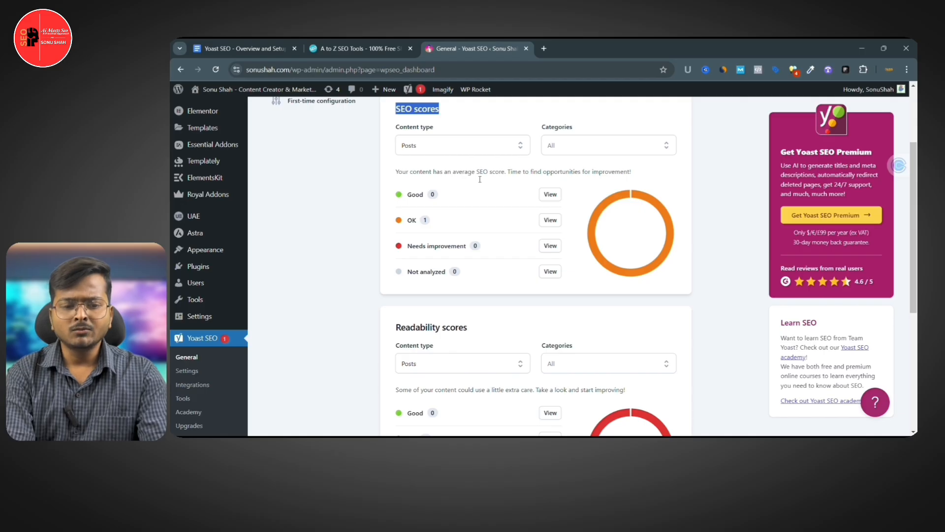
scroll(480, 179, "down", 1)
left_click_drag(413, 194, 417, 193)
scroll(445, 199, "down", 1)
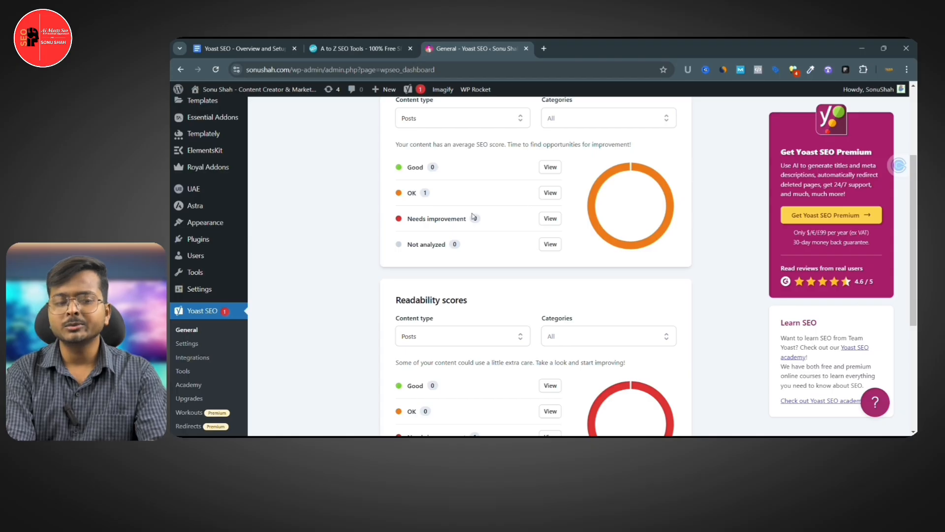
mouse_move(463, 245)
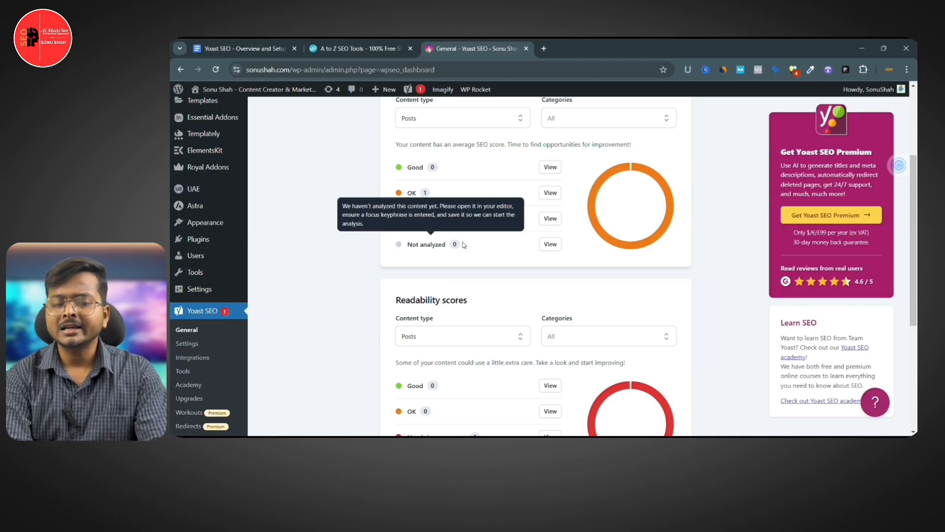
scroll(454, 244, "down", 3)
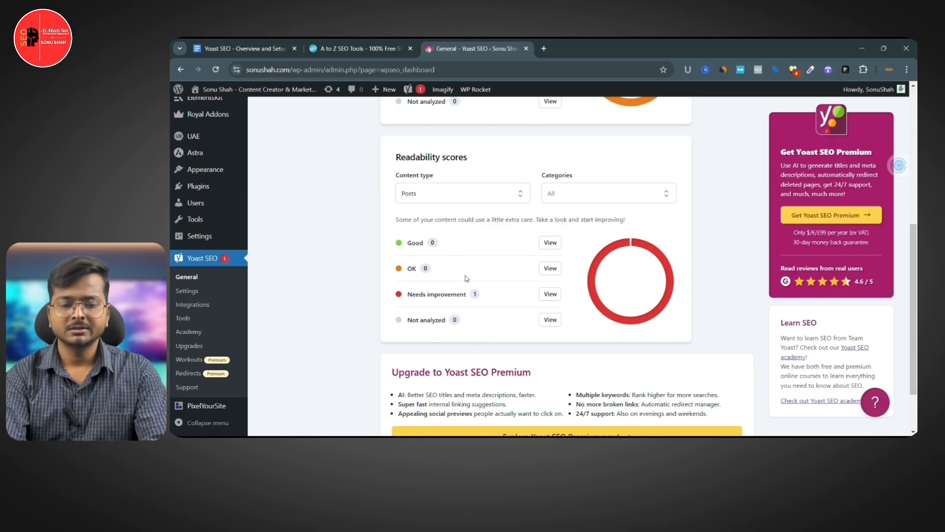
scroll(467, 278, "down", 2)
scroll(466, 278, "up", 7)
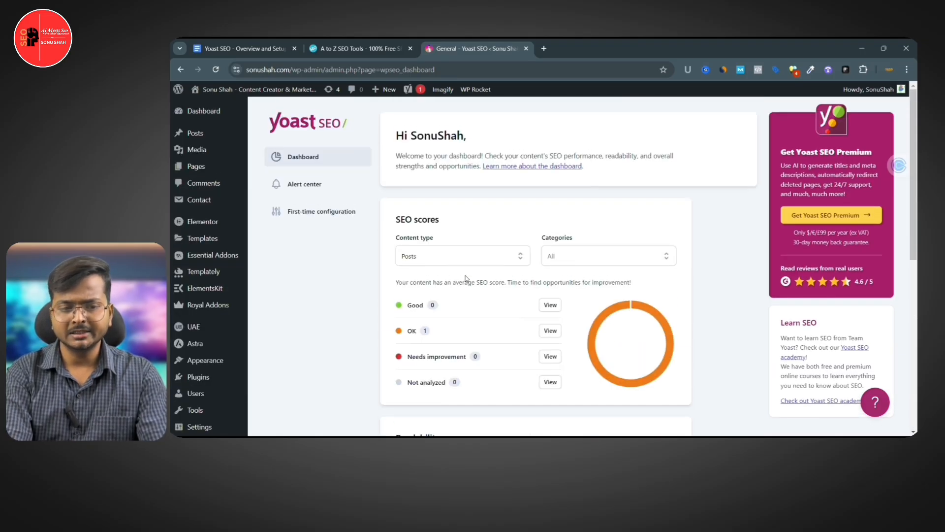
Open the Yoast SEO Alert center and review its problems and notifications
left_click(318, 187)
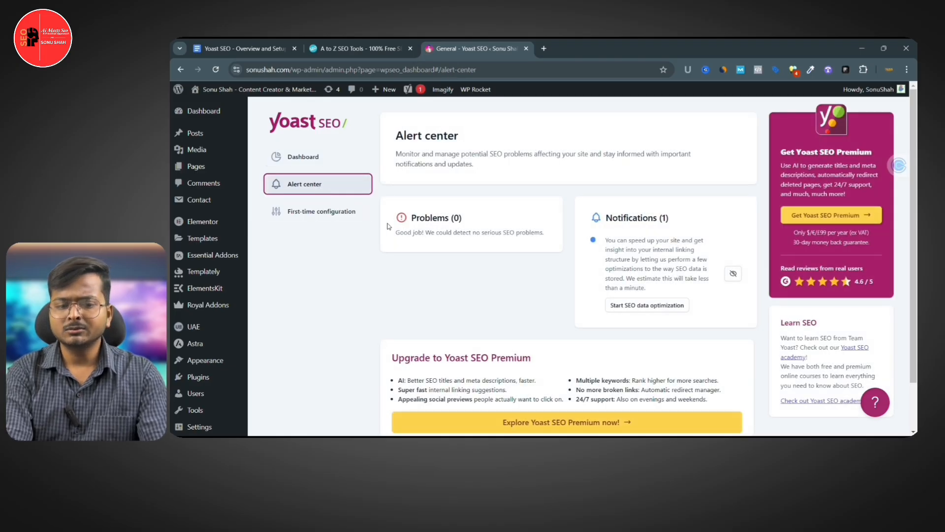
scroll(460, 229, "down", 1)
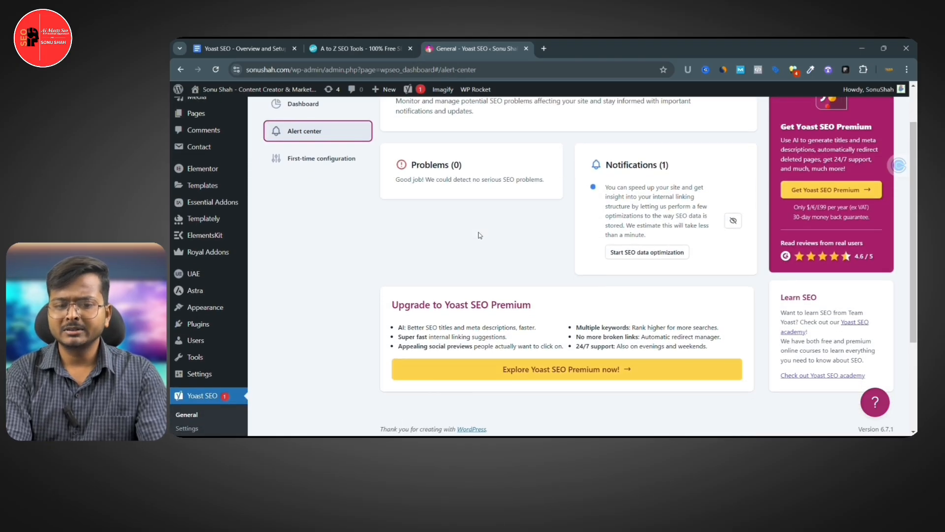
scroll(642, 195, "down", 3)
scroll(641, 195, "up", 4)
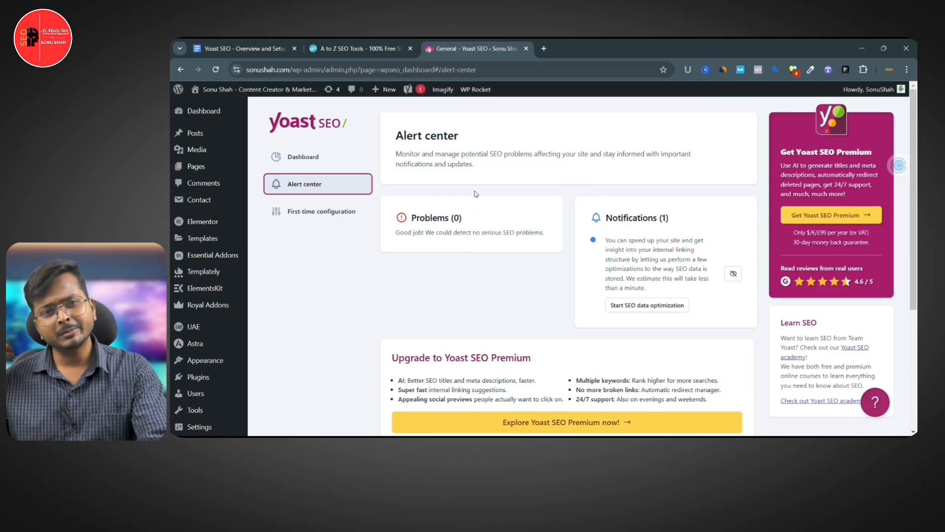
Open the First-time configuration and review its stages from SEO data optimization to Finish configuration
left_click(331, 211)
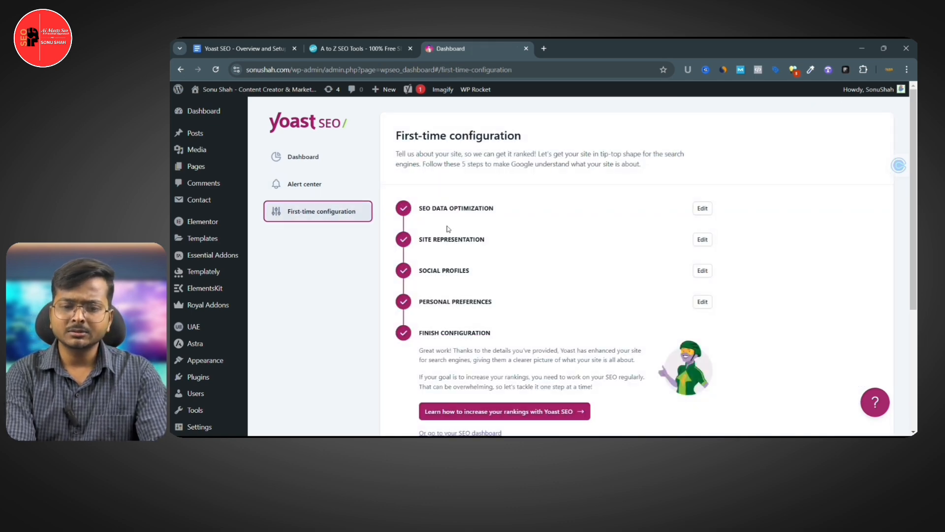
scroll(448, 228, "down", 2)
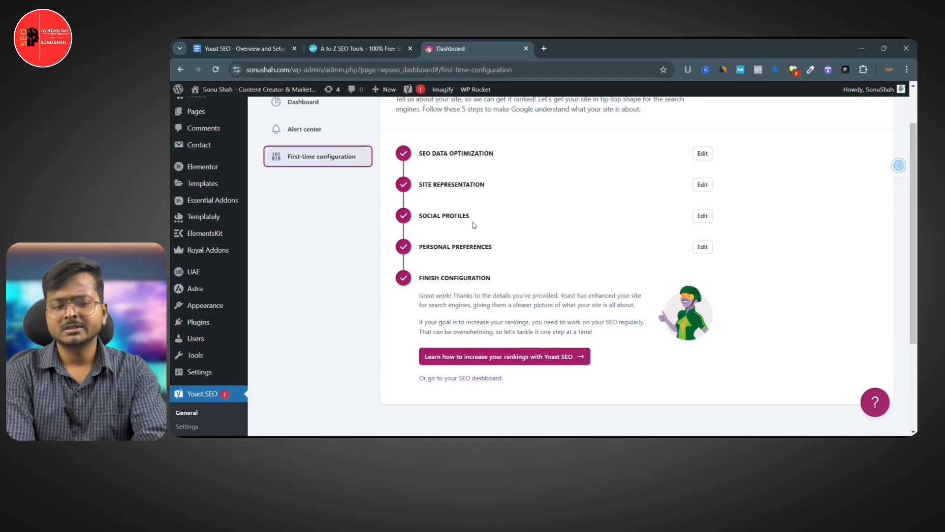
scroll(492, 255, "down", 1)
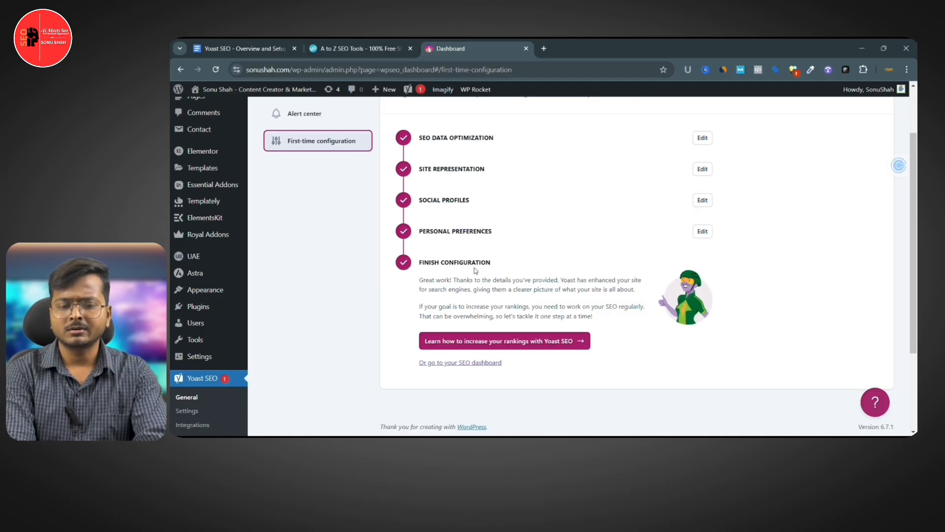
scroll(475, 270, "down", 2)
scroll(475, 271, "up", 5)
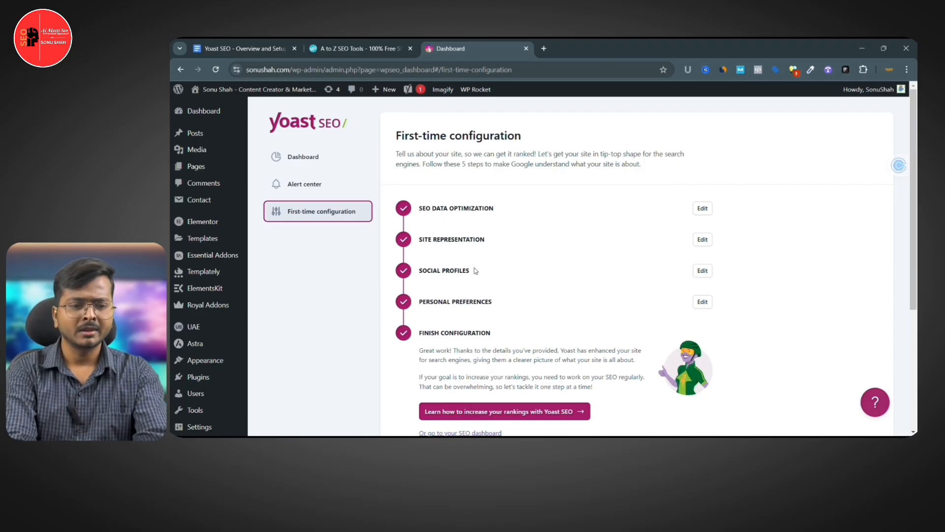
Open the Yoast SEO settings and review the writing features under Site features
scroll(354, 266, "down", 2)
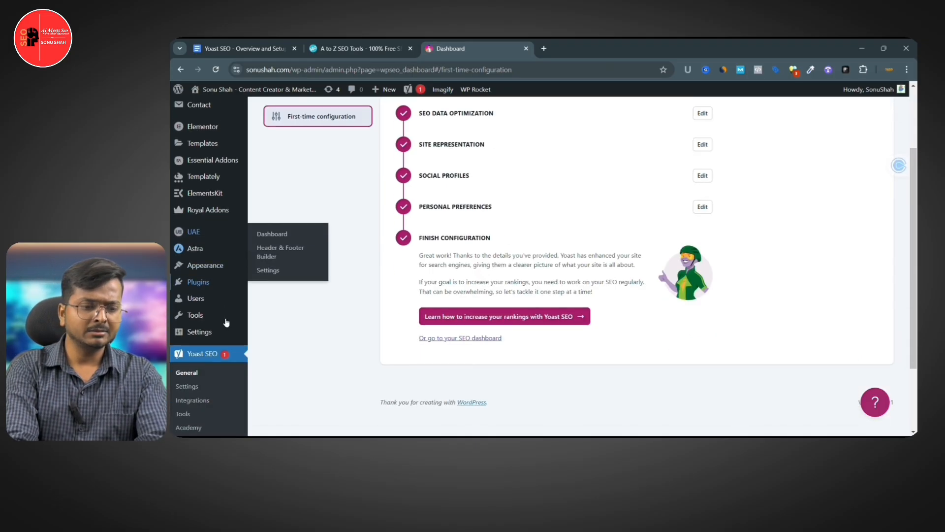
scroll(197, 350, "down", 1)
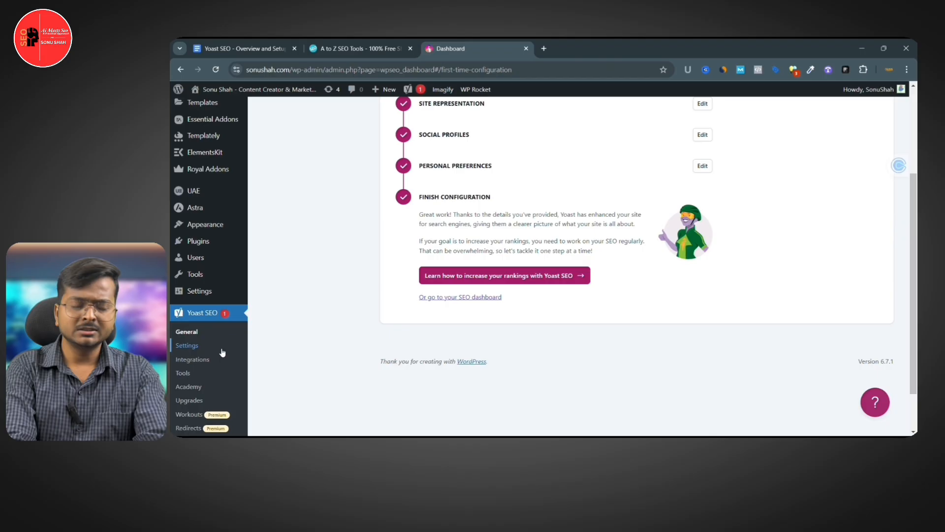
left_click(192, 347)
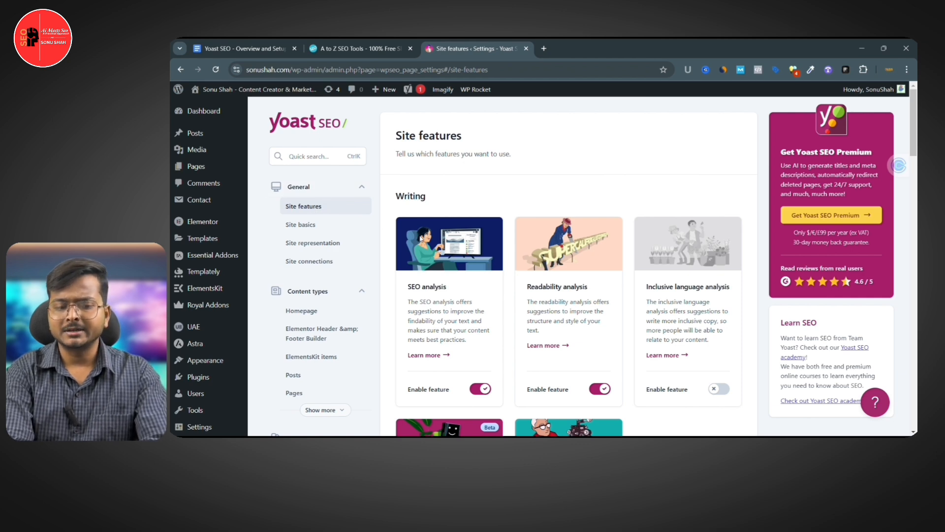
scroll(456, 272, "down", 1)
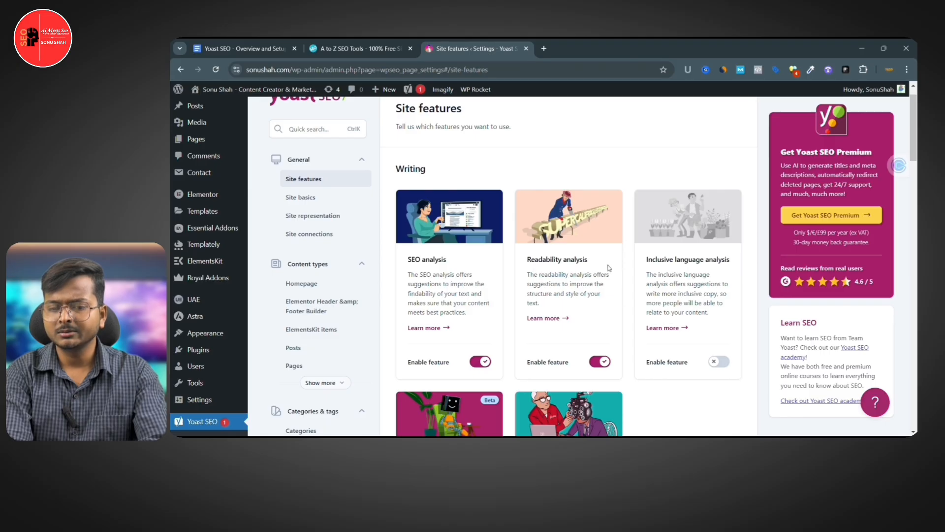
scroll(609, 268, "down", 3)
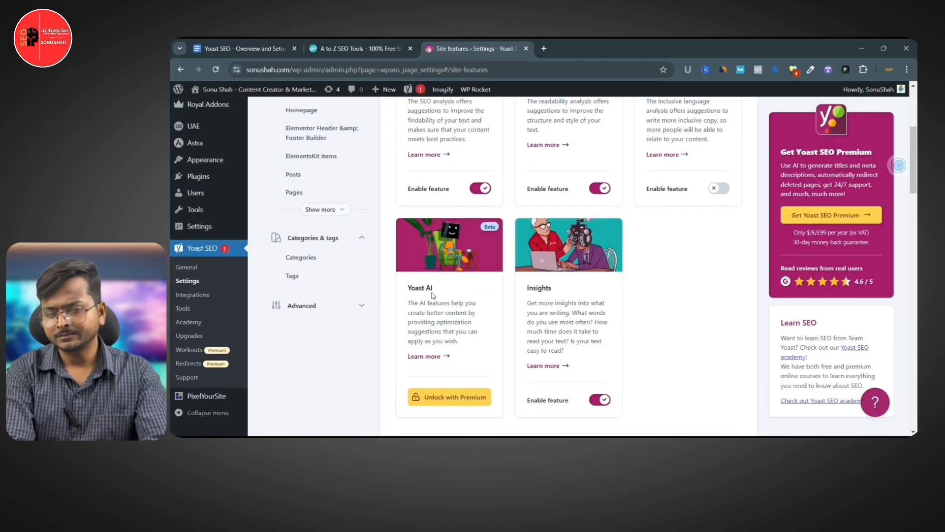
scroll(478, 278, "down", 1)
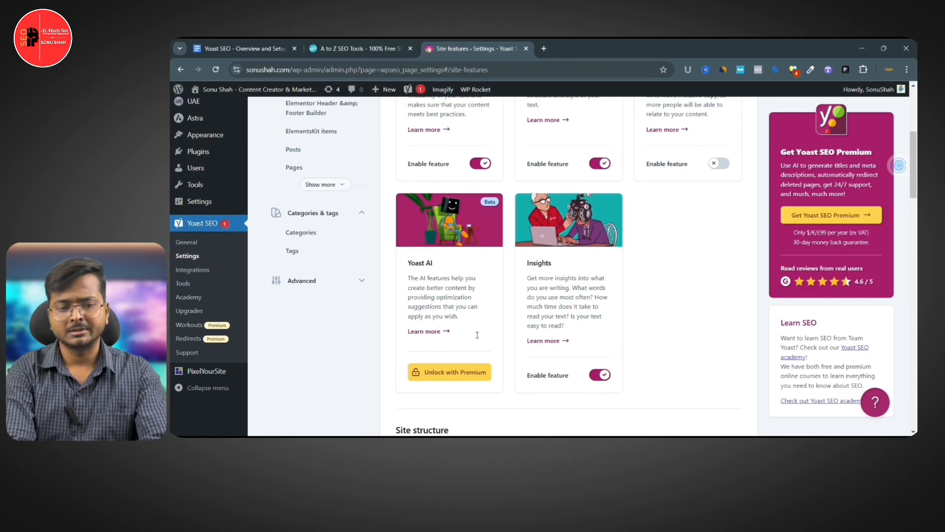
Open the Site basics settings and review the site info: website name, alternate name, tagline, title separator and site image
scroll(320, 202, "up", 3)
left_click(302, 148)
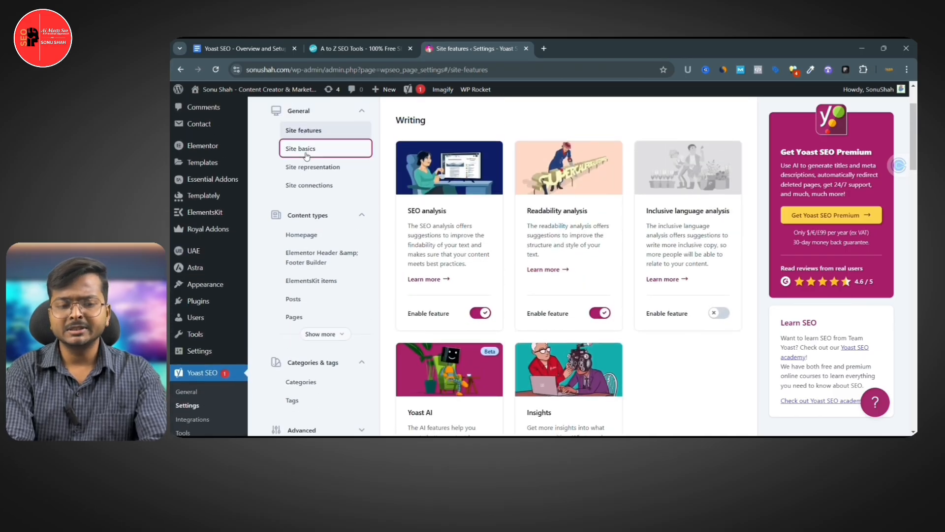
scroll(452, 198, "down", 1)
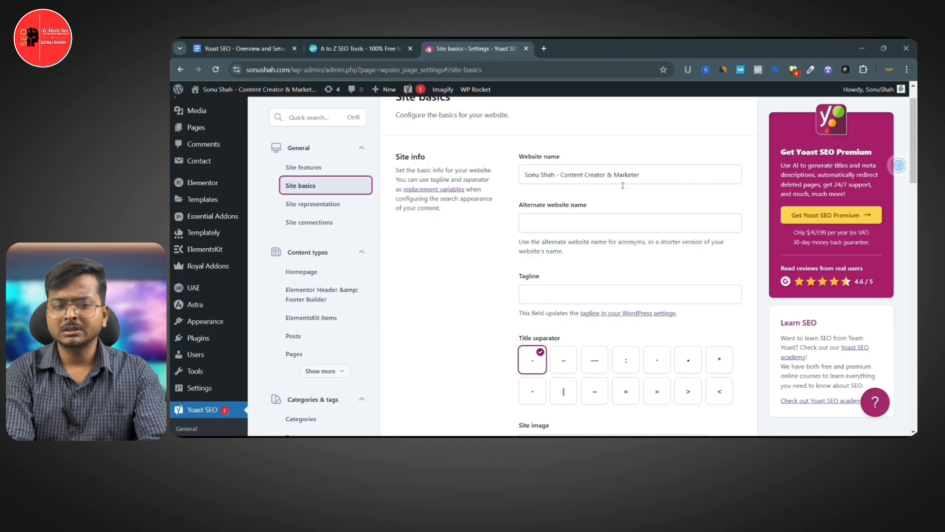
left_click(577, 227)
scroll(576, 227, "down", 1)
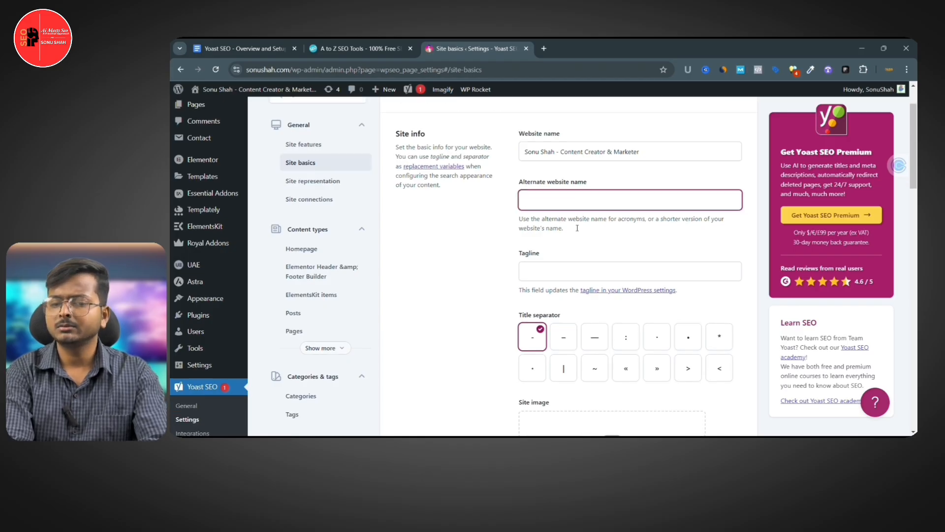
left_click(567, 264)
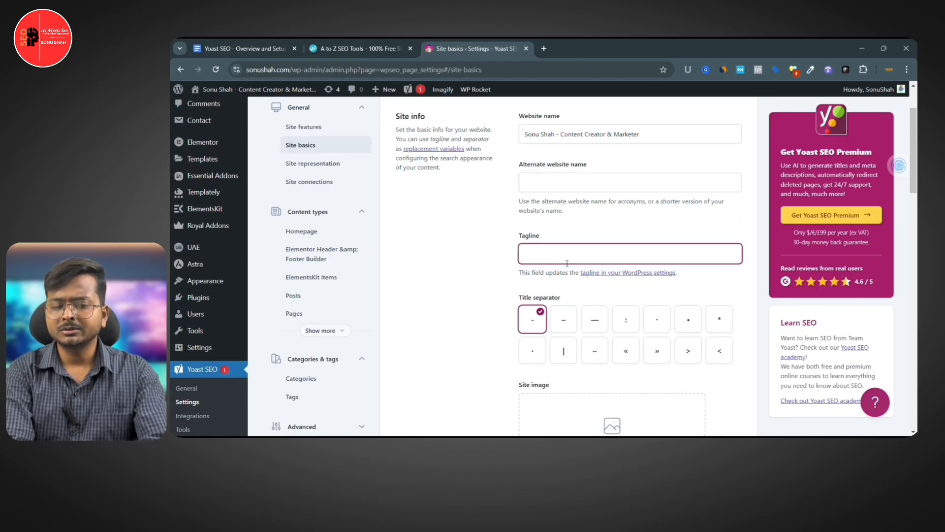
scroll(567, 264, "down", 2)
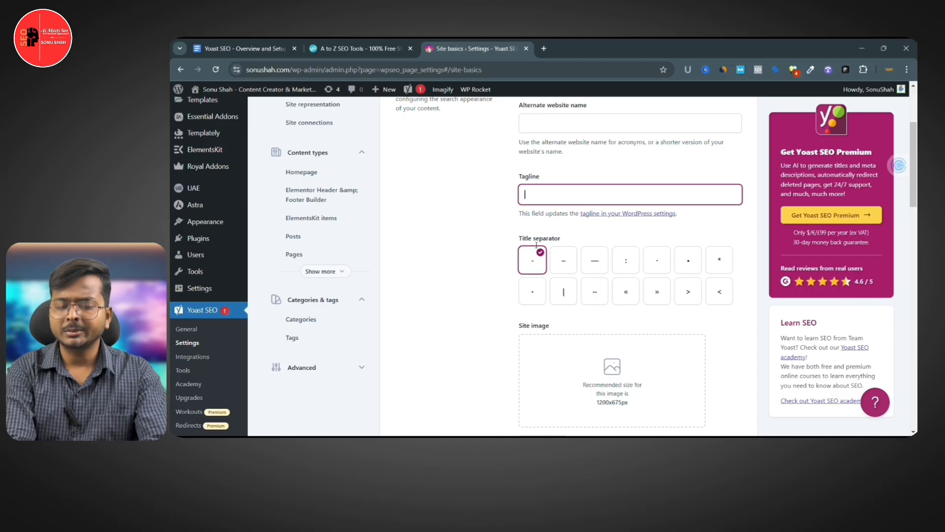
scroll(615, 295, "down", 2)
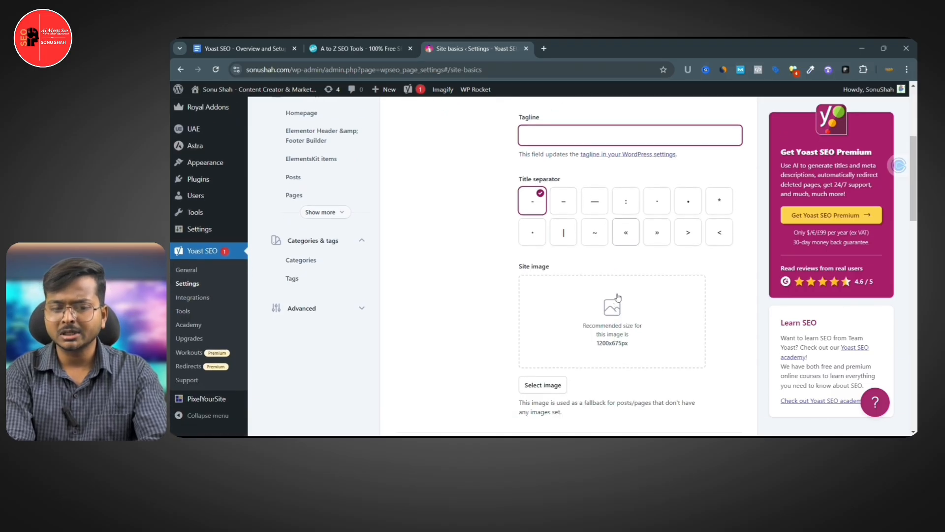
scroll(618, 296, "down", 2)
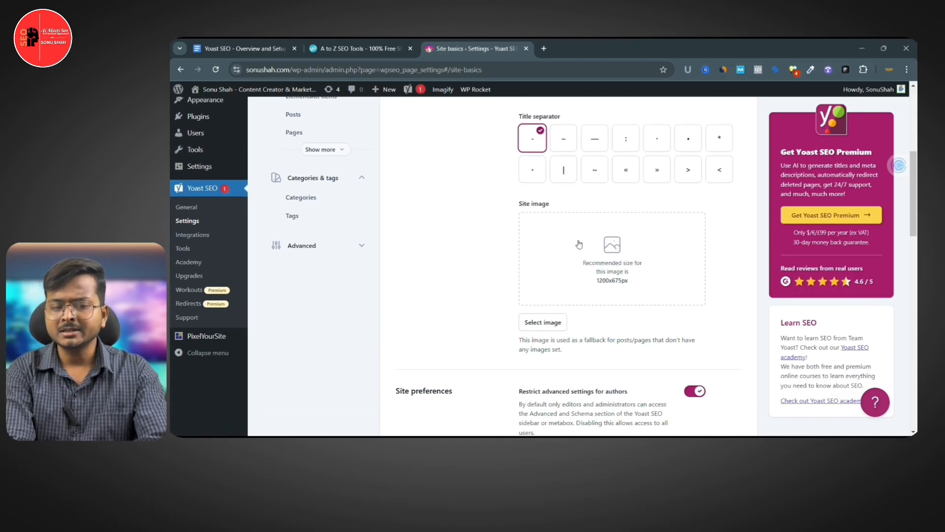
scroll(574, 245, "down", 3)
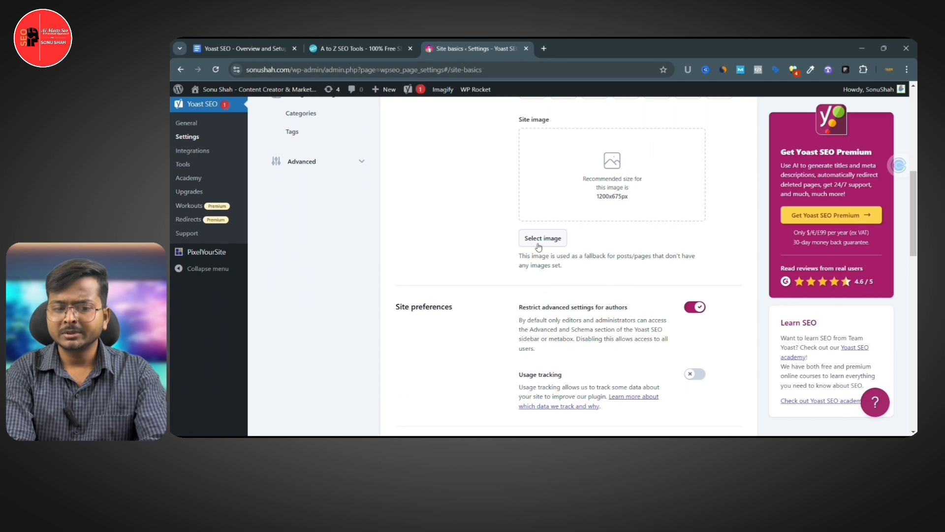
Review the site preferences and site policies in Site basics, including restricted advanced settings, usage tracking and publishing principles
scroll(542, 249, "down", 2)
scroll(561, 260, "down", 1)
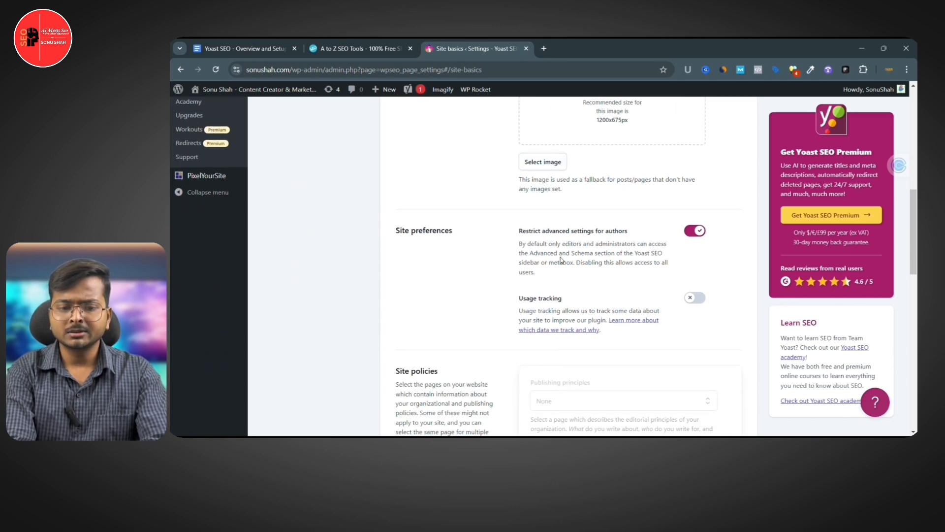
scroll(561, 260, "down", 1)
scroll(589, 264, "down", 4)
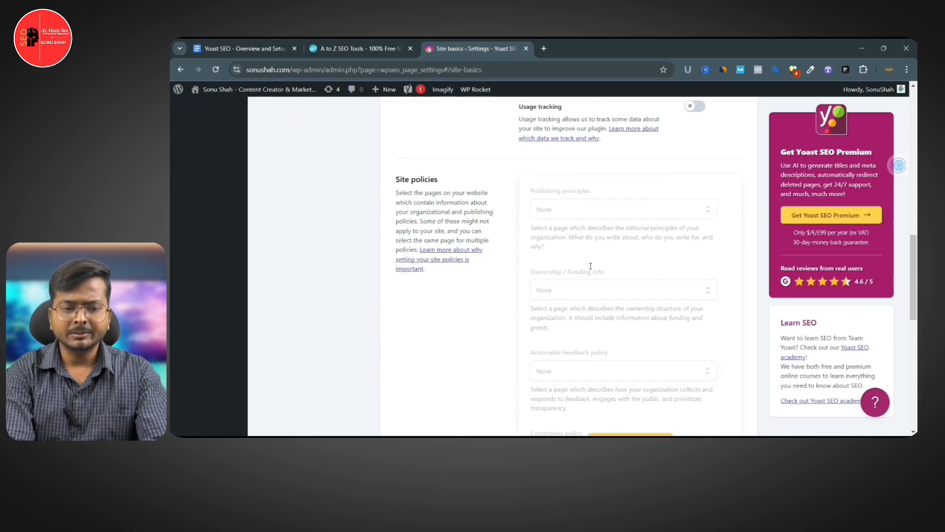
Open the Site representation settings and examine the Organization/person choice, the organization name and the alternate organization name
scroll(590, 266, "up", 15)
scroll(589, 266, "down", 1)
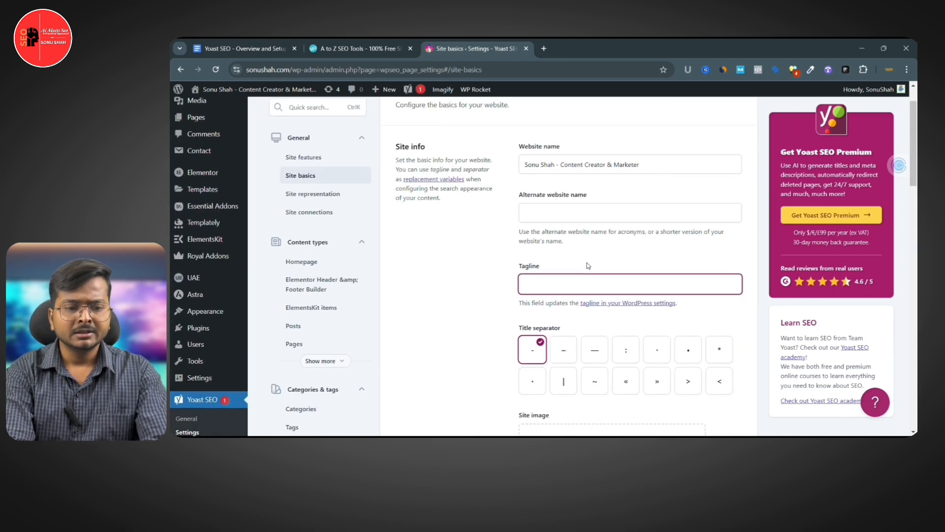
left_click(335, 196)
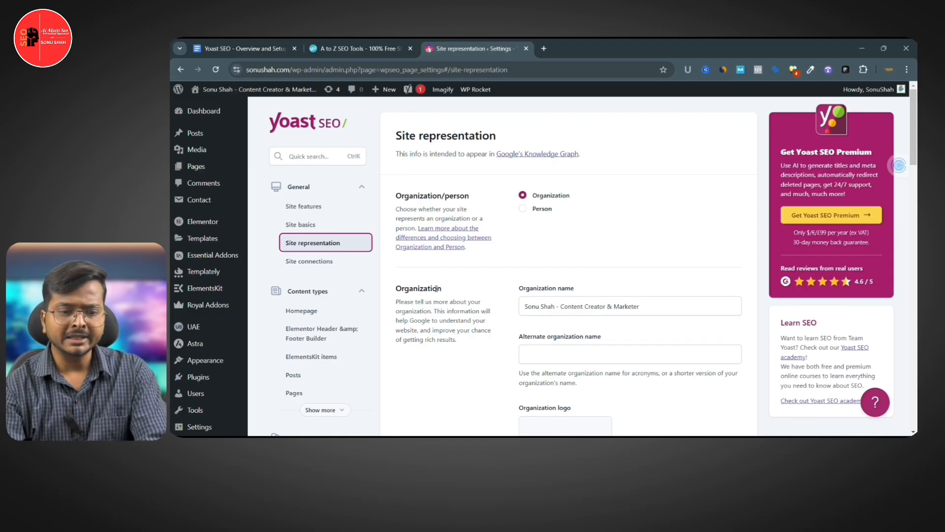
scroll(509, 285, "down", 1)
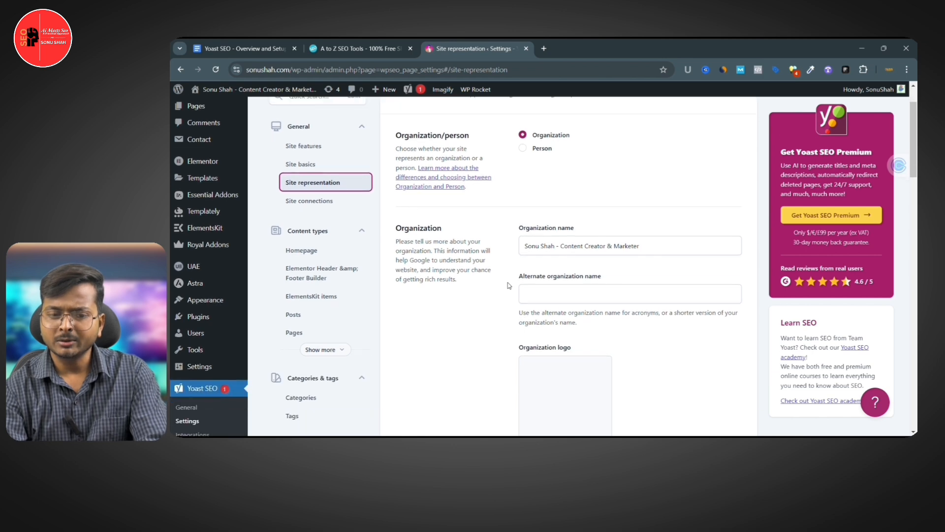
left_click(543, 296)
left_click(609, 247)
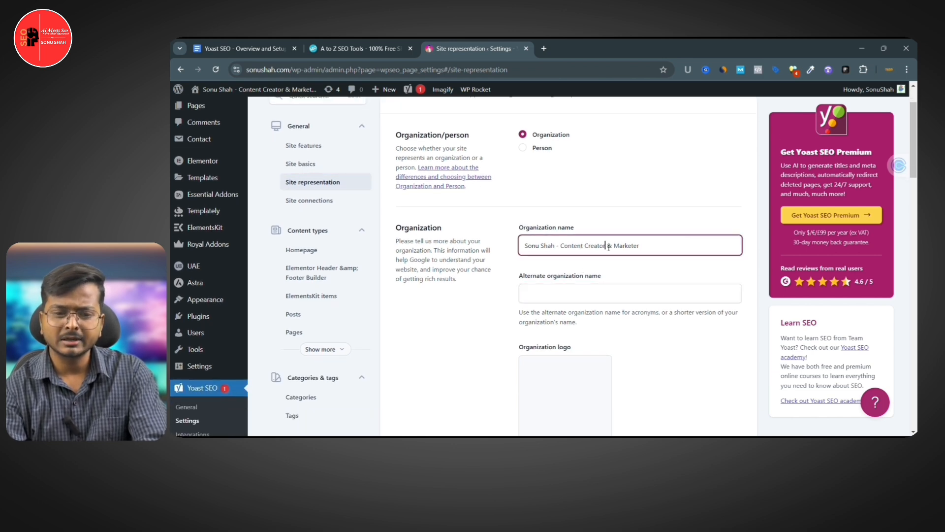
left_click_drag(640, 248, 523, 237)
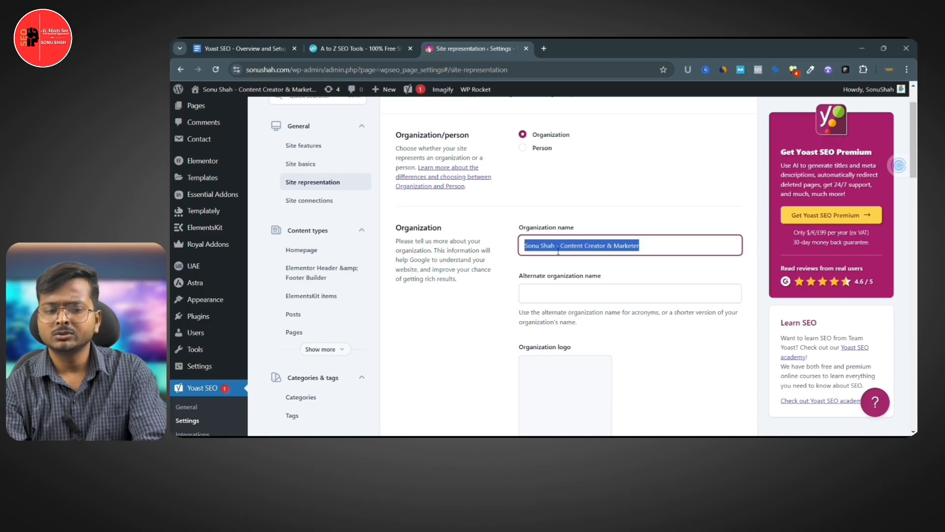
left_click(656, 249)
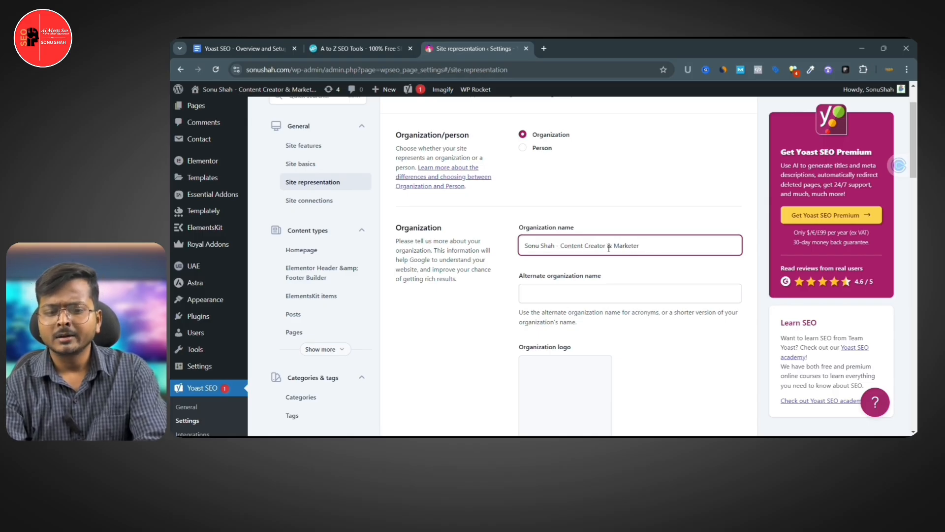
left_click_drag(607, 249, 571, 249)
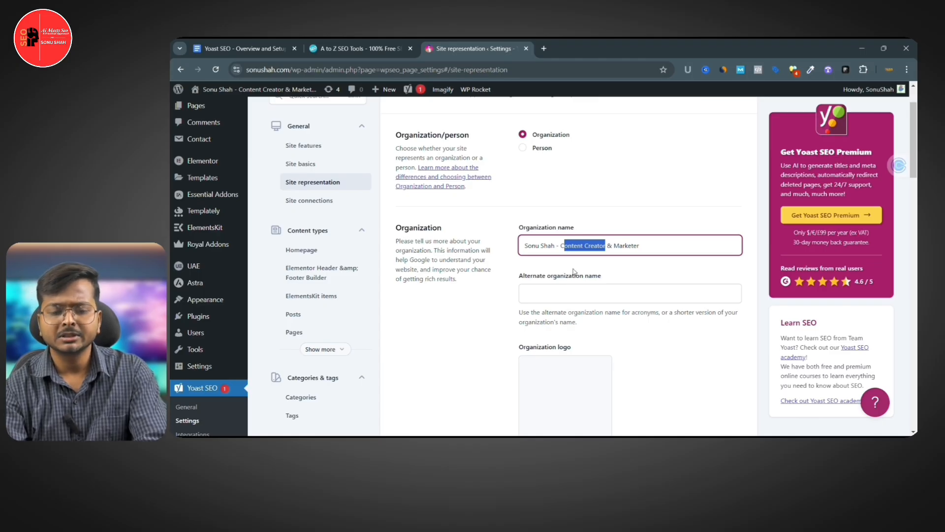
Review the organization logo, the other social profiles and the additional organization info in Site representation
scroll(574, 272, "down", 4)
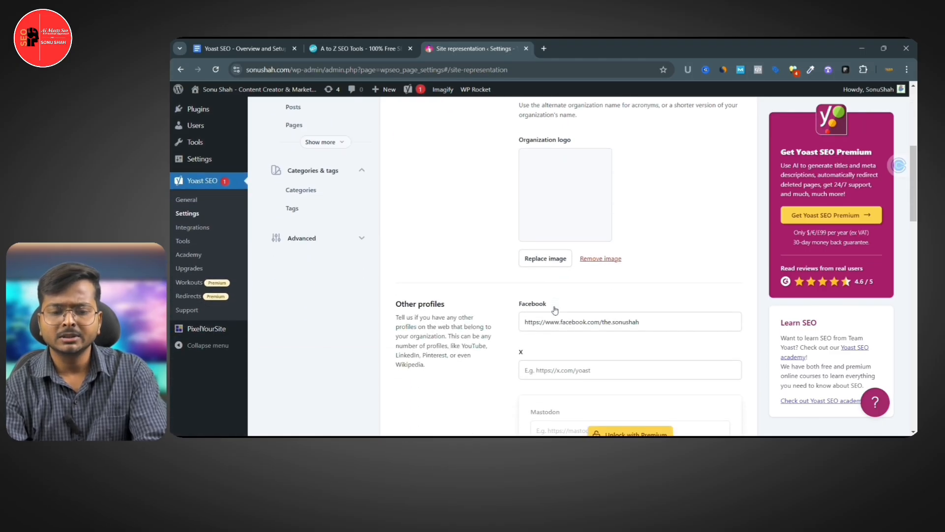
scroll(554, 310, "down", 3)
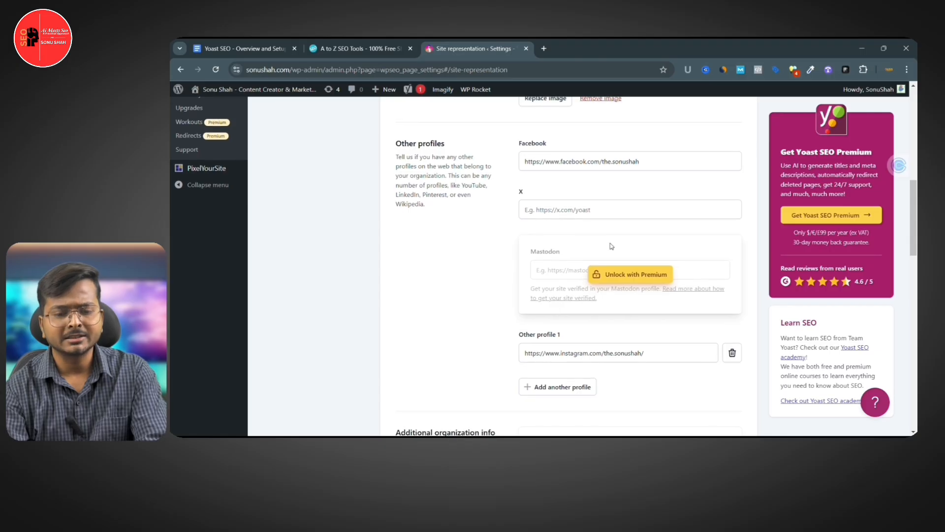
scroll(611, 246, "down", 4)
Open the Site connections settings and review the verification code fields for Baidu, Bing, Google, Pinterest and Yandex
scroll(608, 243, "up", 15)
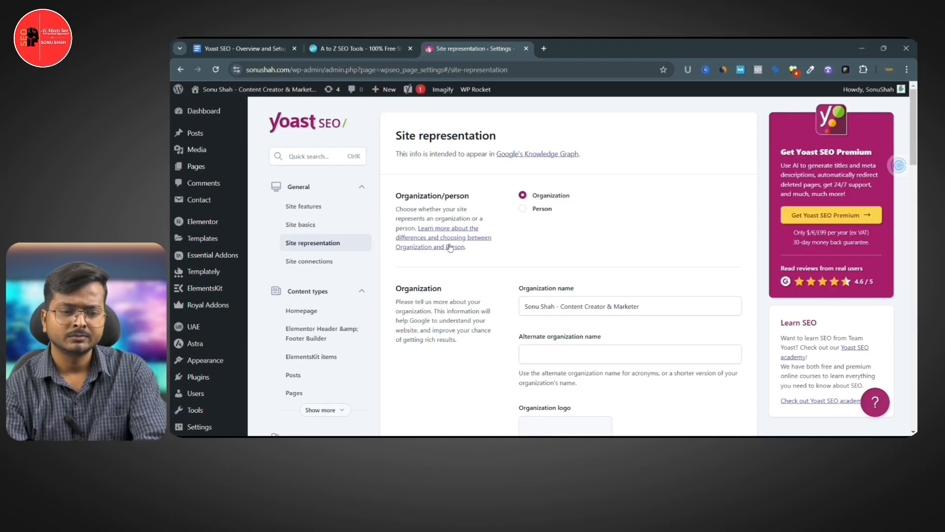
left_click(309, 267)
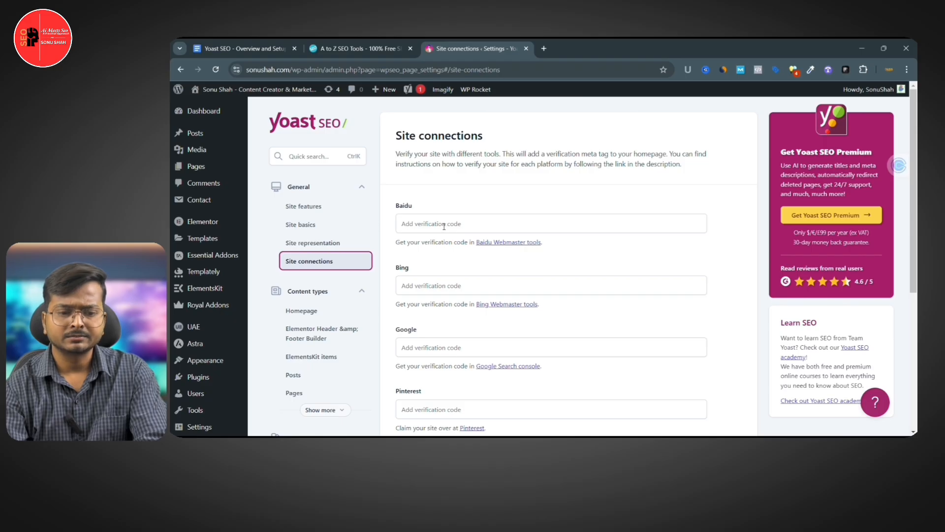
scroll(443, 226, "down", 1)
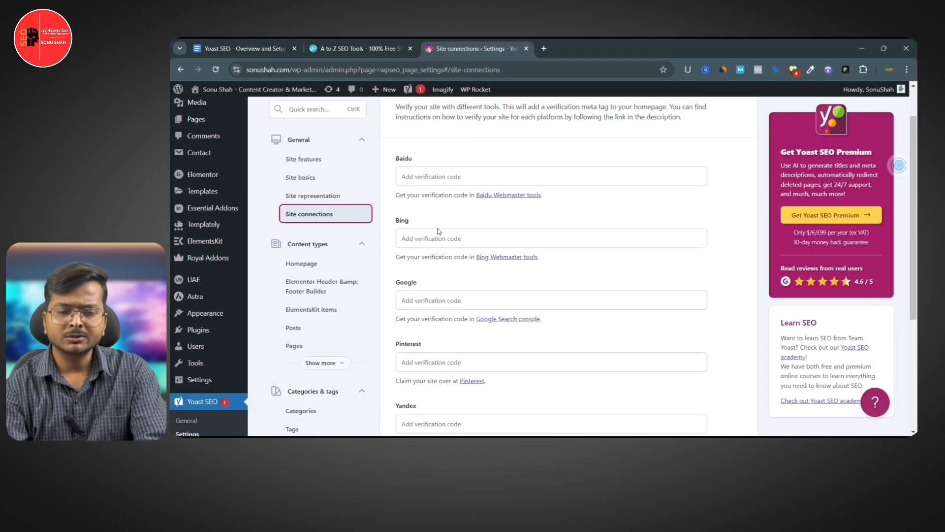
scroll(439, 230, "down", 1)
scroll(428, 268, "down", 1)
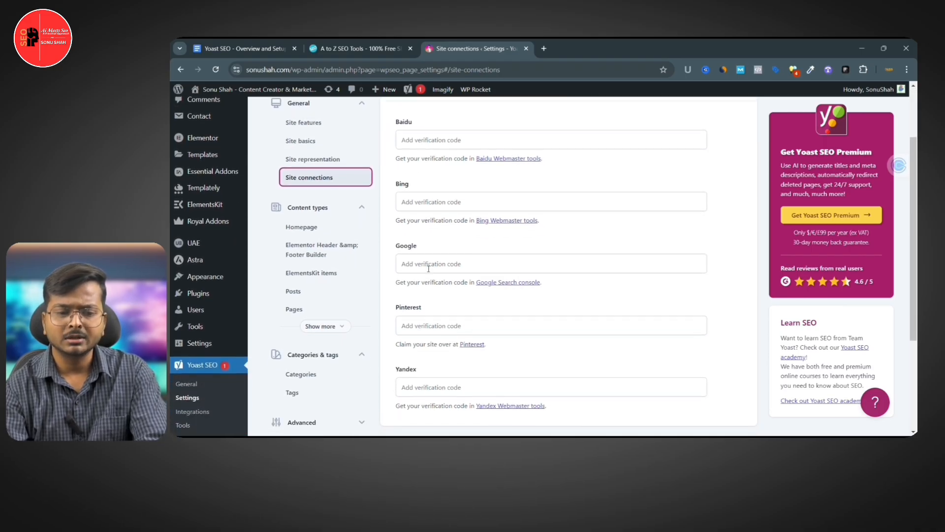
scroll(426, 299, "down", 2)
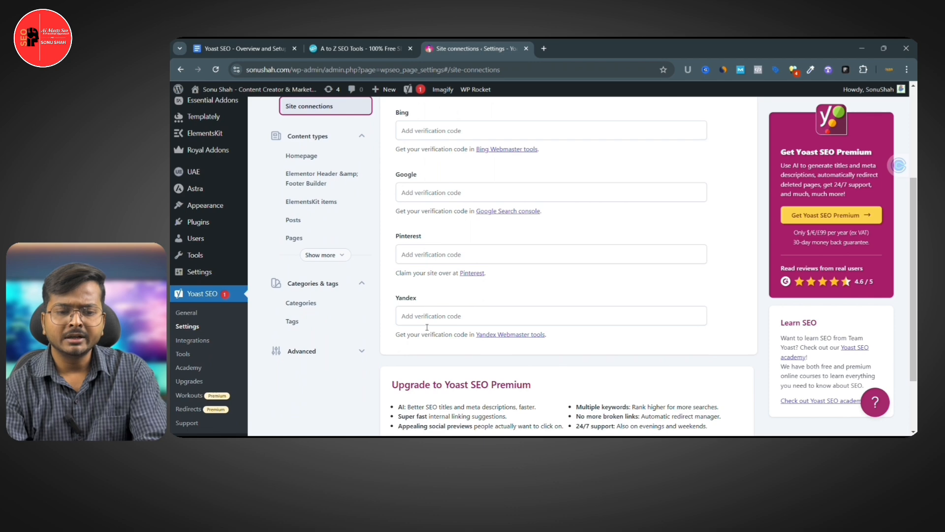
scroll(427, 327, "up", 3)
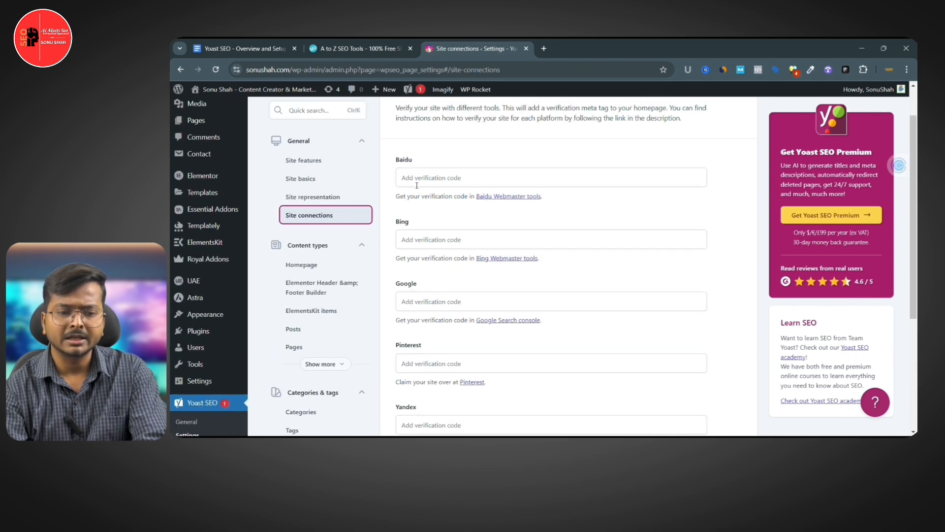
scroll(418, 217, "down", 5)
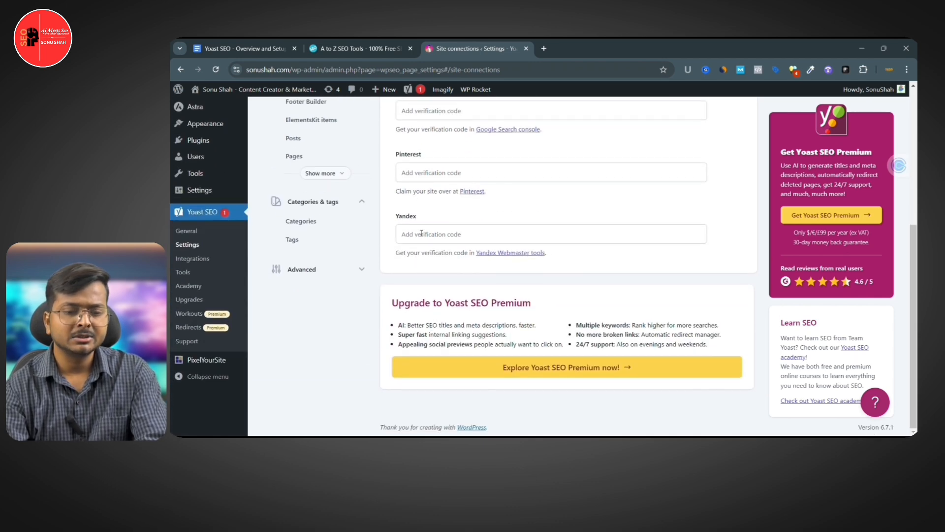
Open the Homepage settings under Content types and read how its title and description are determined
scroll(360, 217, "up", 3)
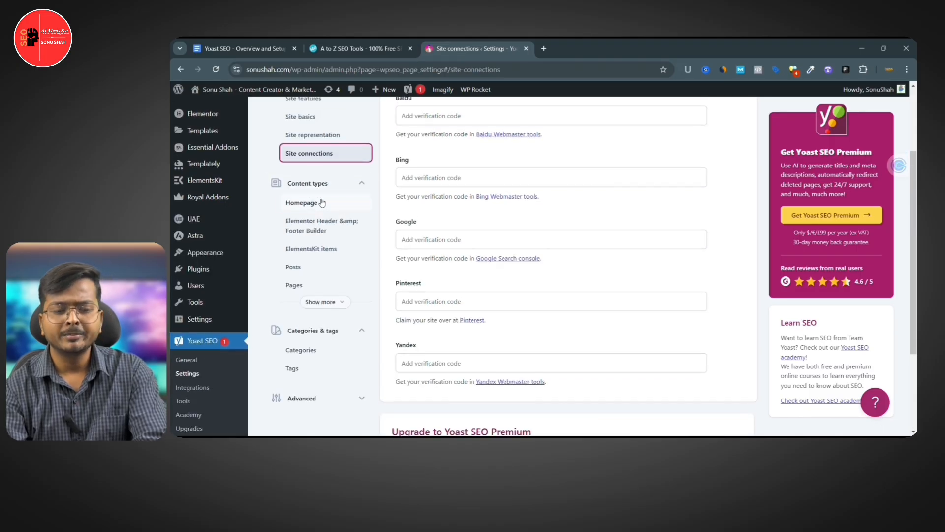
left_click(319, 203)
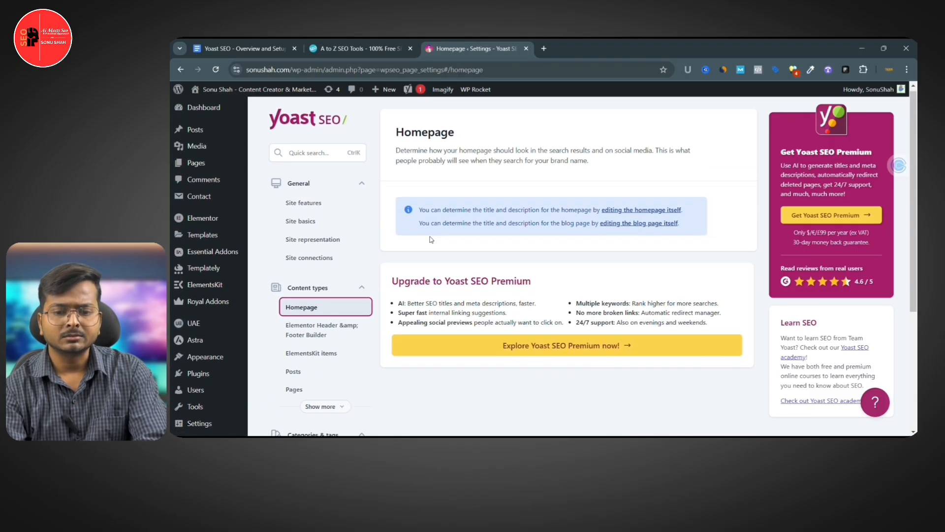
scroll(432, 237, "down", 2)
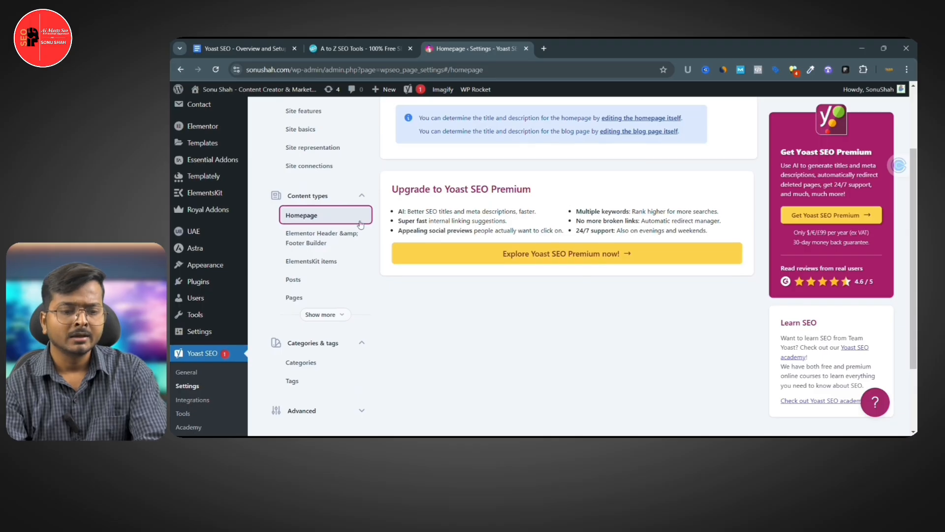
Open the Elementor Header & Footer Builder content type and review its search appearance, SEO title, meta description and social media appearance
left_click(317, 240)
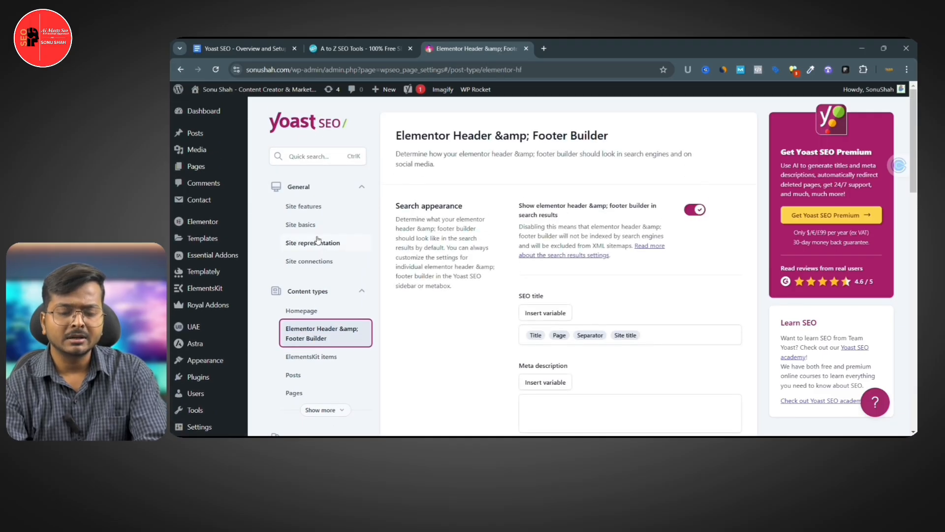
scroll(451, 259, "down", 5)
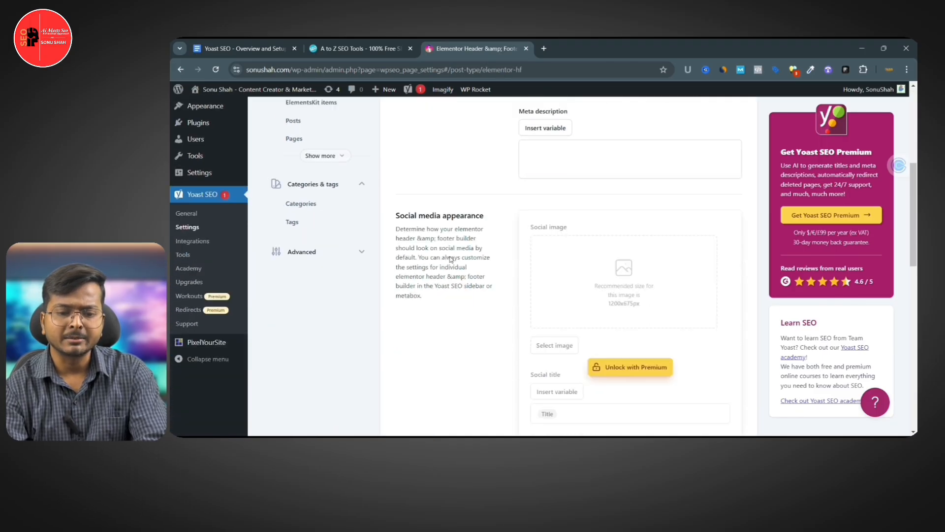
scroll(450, 260, "down", 3)
scroll(450, 259, "up", 8)
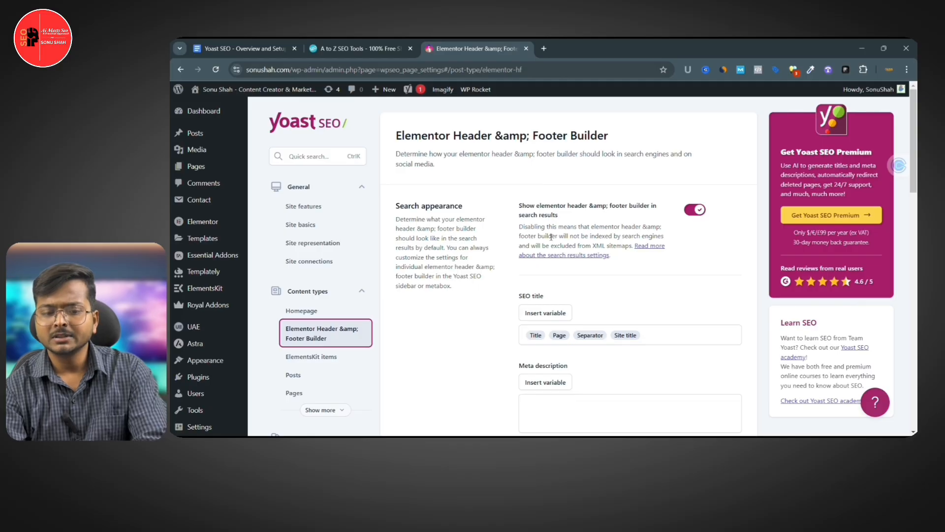
scroll(596, 274, "down", 2)
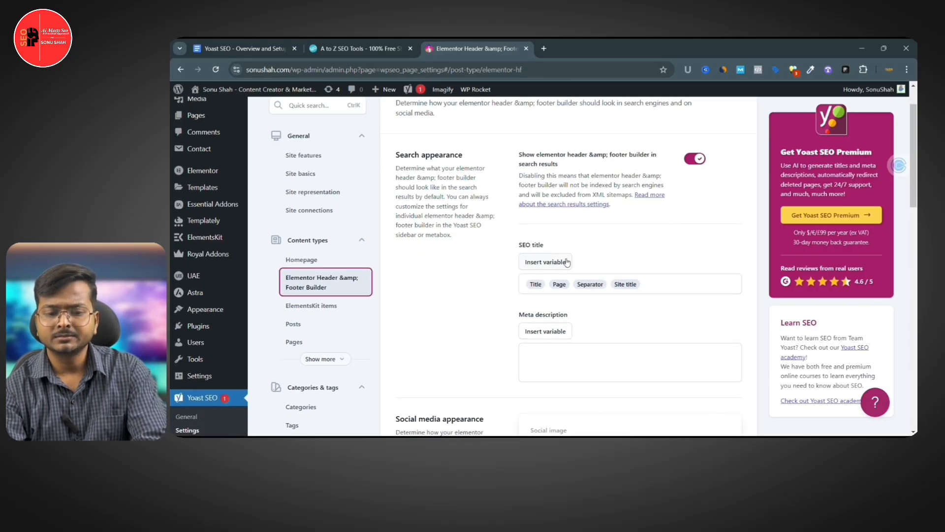
scroll(567, 263, "down", 1)
scroll(581, 266, "down", 1)
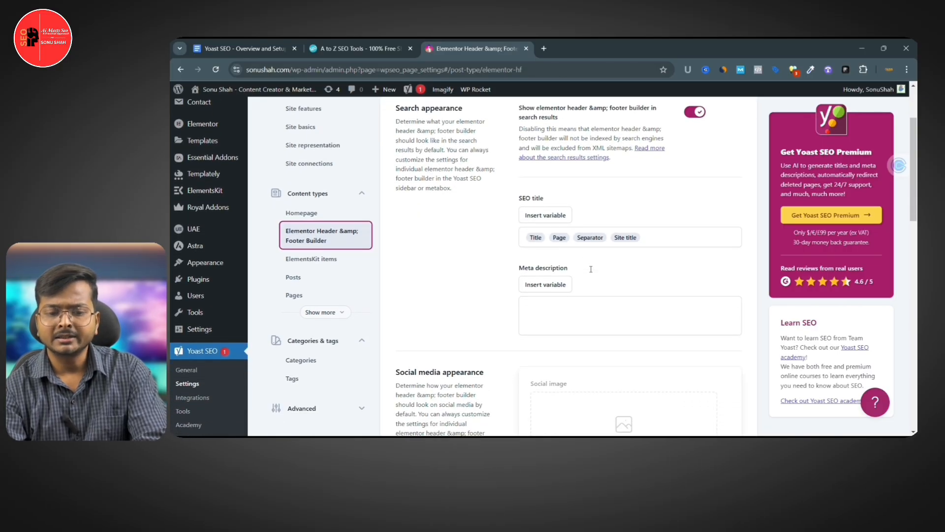
scroll(554, 244, "down", 2)
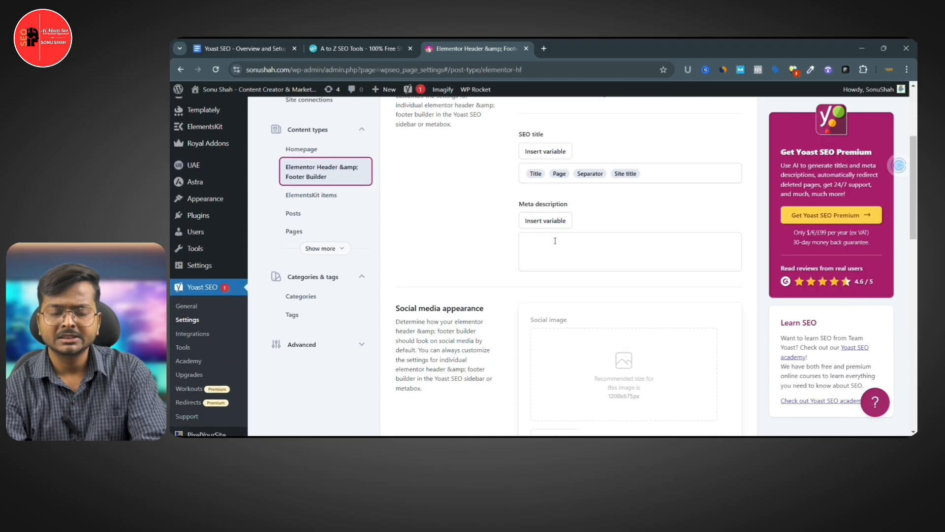
Open the ElementsKit items content type and review its search appearance, SEO title, meta description and social media appearance
left_click(548, 243)
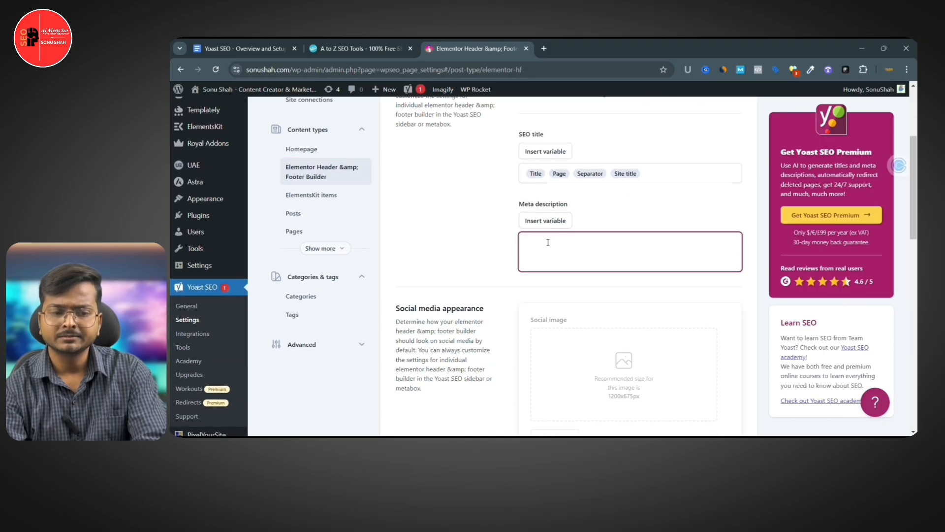
left_click(319, 196)
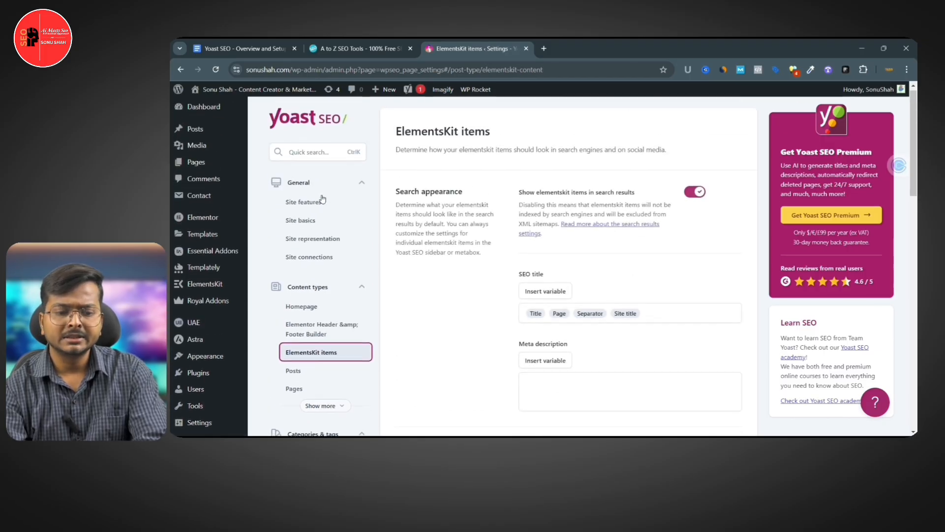
scroll(323, 201, "down", 6)
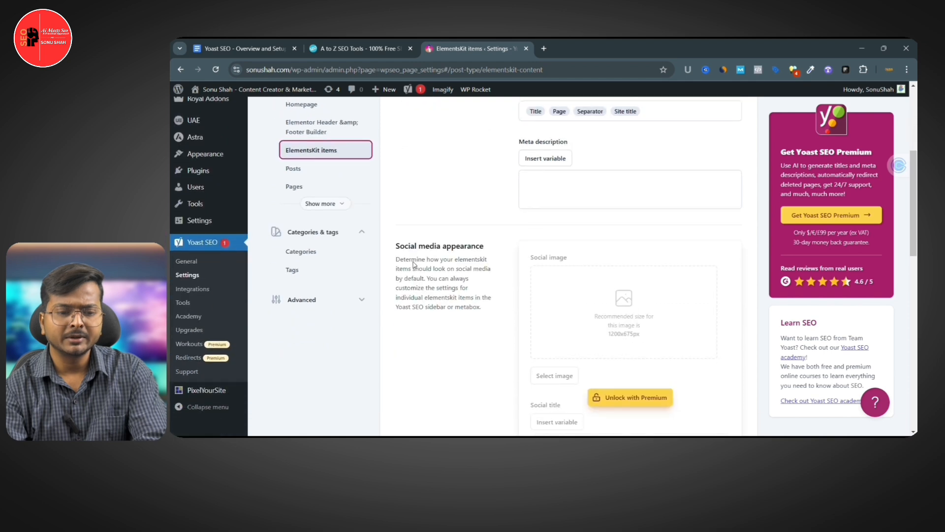
scroll(354, 231, "down", 1)
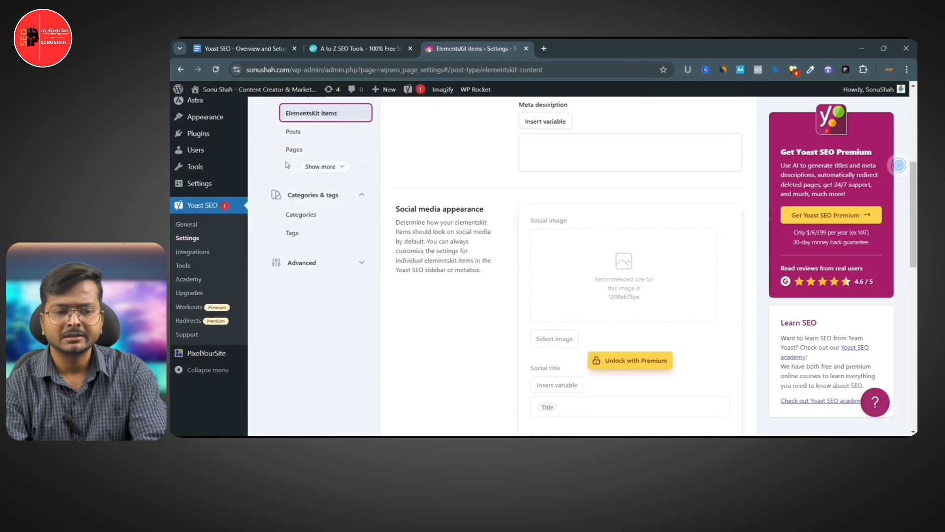
scroll(295, 192, "down", 1)
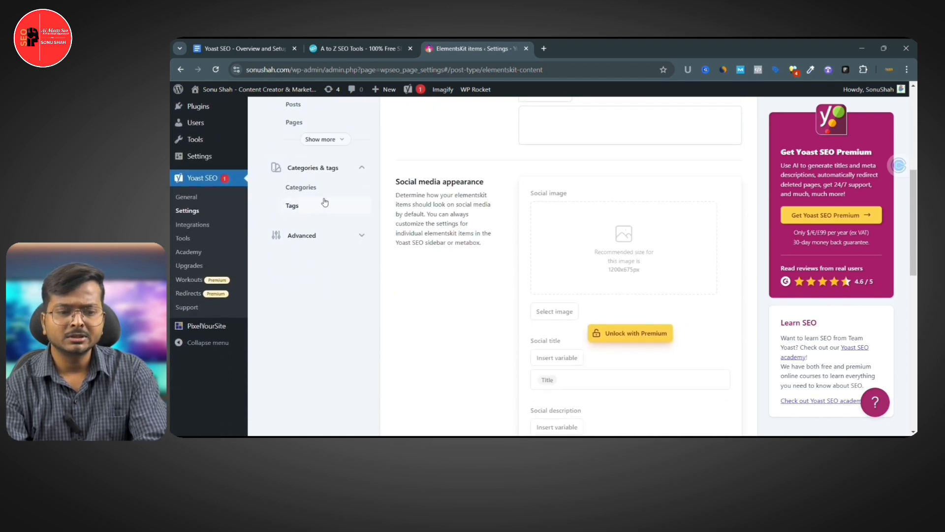
Expand the Advanced settings and review the Crawl optimization options for removing unwanted metadata and disabling unwanted content formats
scroll(305, 207, "up", 1)
left_click(366, 250)
scroll(368, 252, "down", 2)
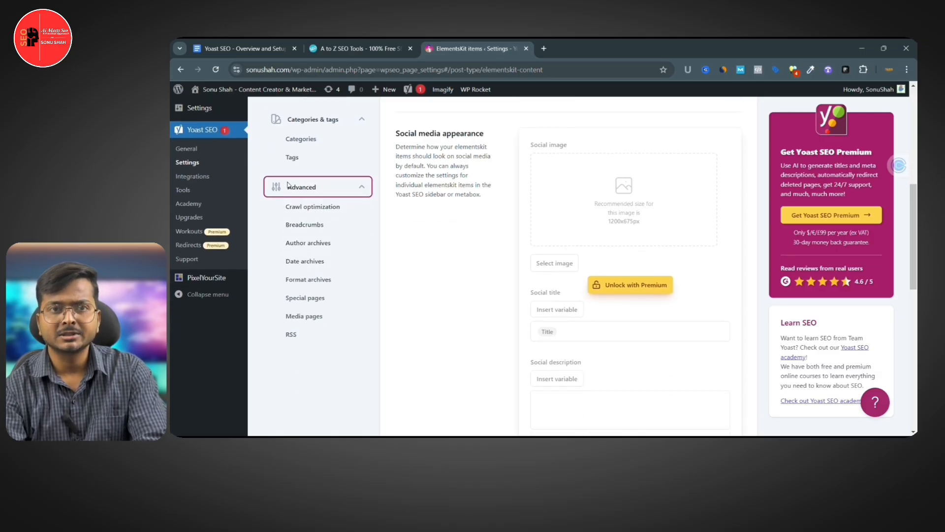
left_click(311, 208)
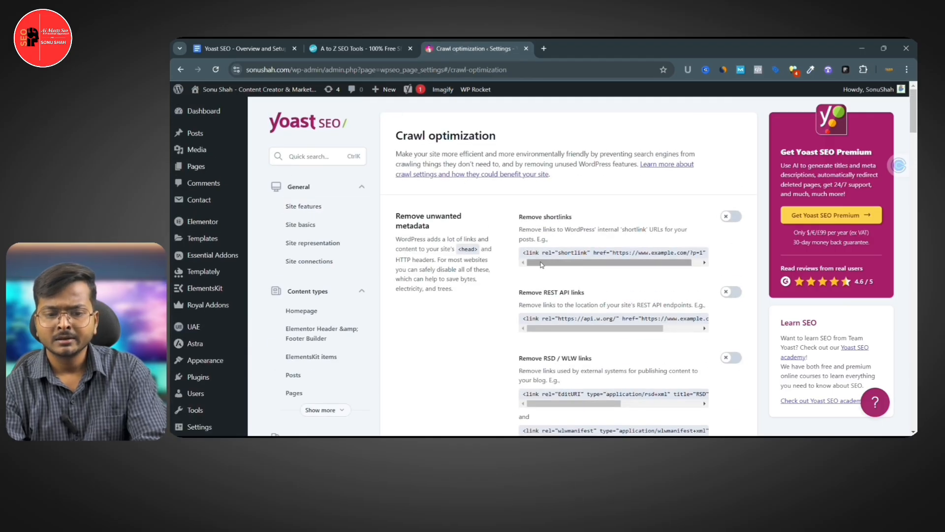
left_click_drag(541, 262, 567, 262)
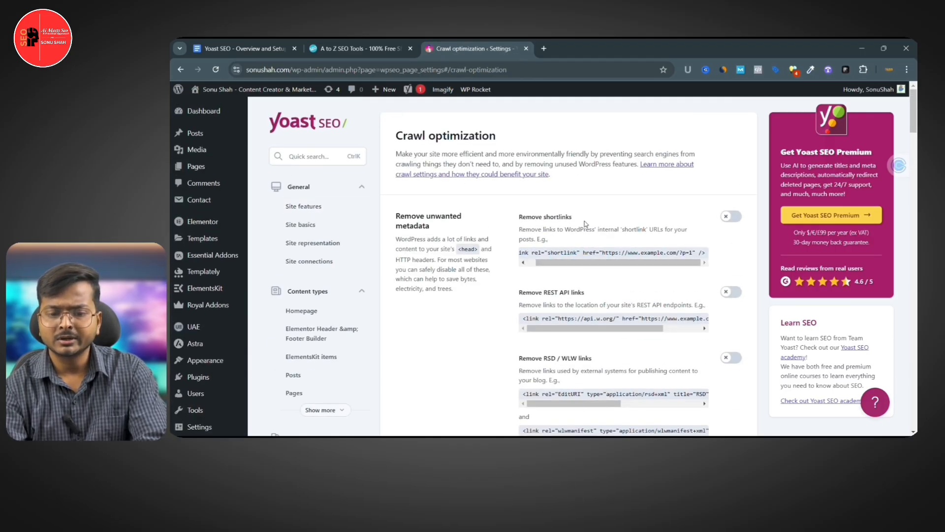
scroll(683, 222, "down", 1)
scroll(683, 224, "down", 2)
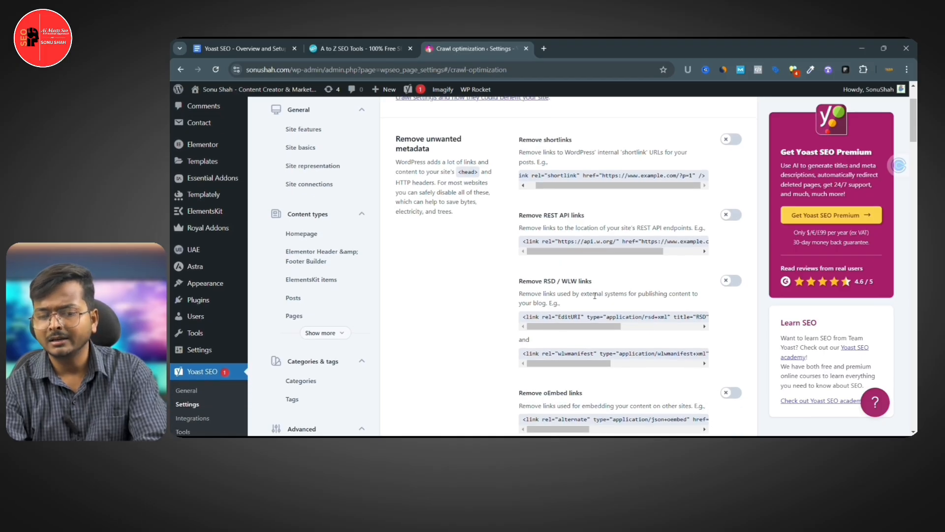
scroll(595, 295, "down", 5)
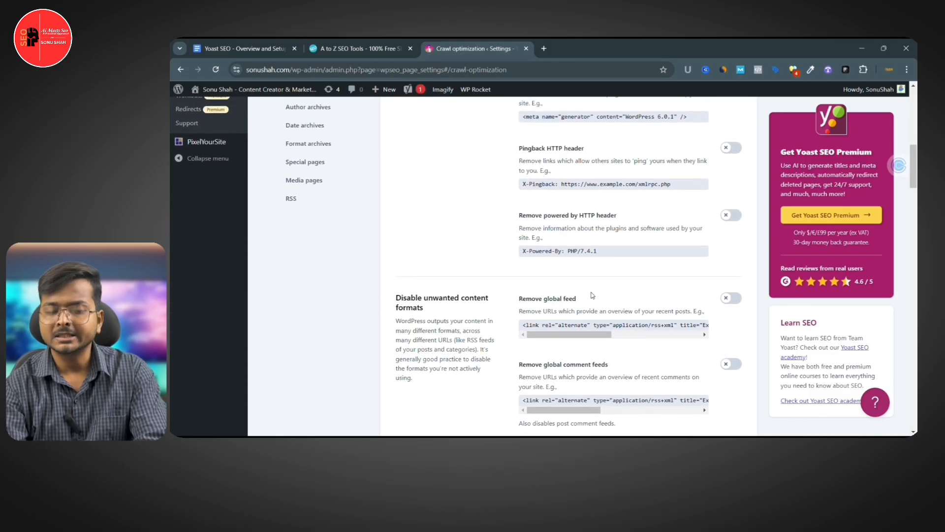
scroll(360, 246, "up", 2)
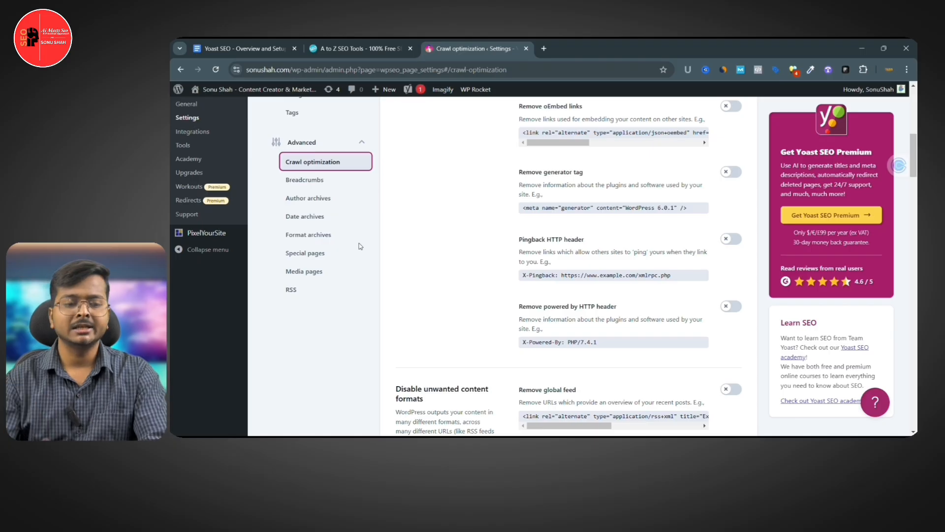
Open the Breadcrumbs settings and review the breadcrumb appearance fields and the options for post types and taxonomies
scroll(360, 246, "down", 1)
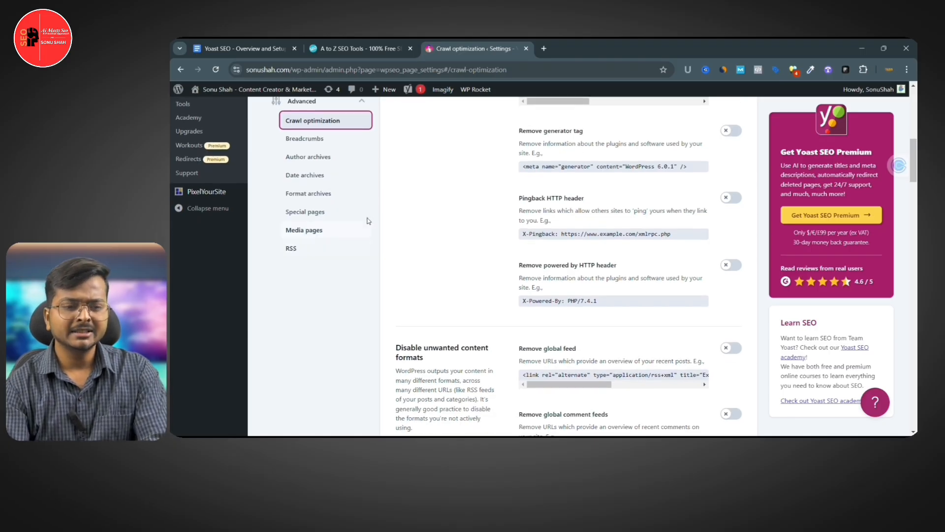
left_click(305, 140)
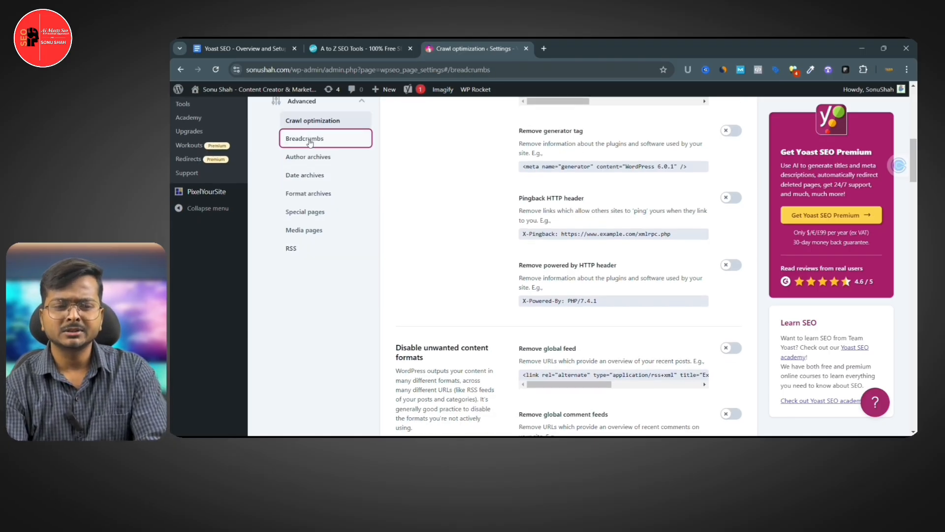
scroll(375, 156, "down", 1)
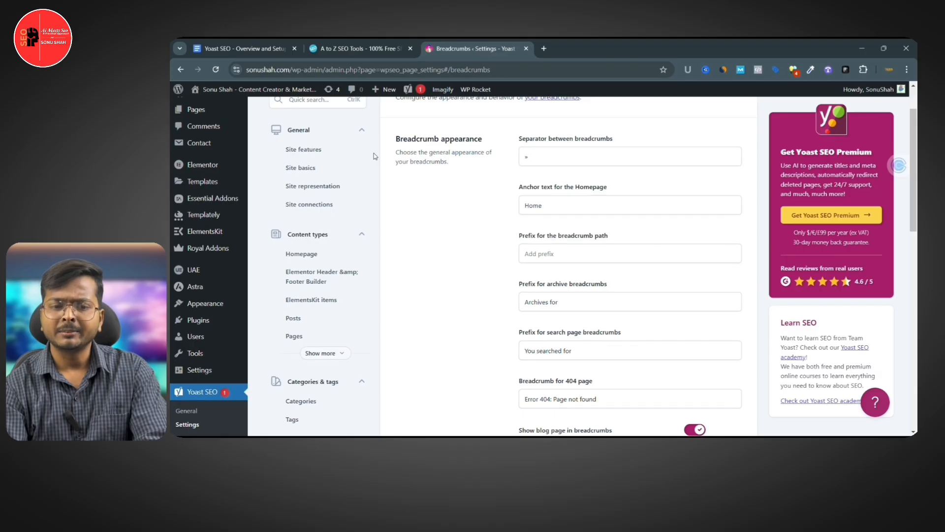
scroll(613, 151, "down", 1)
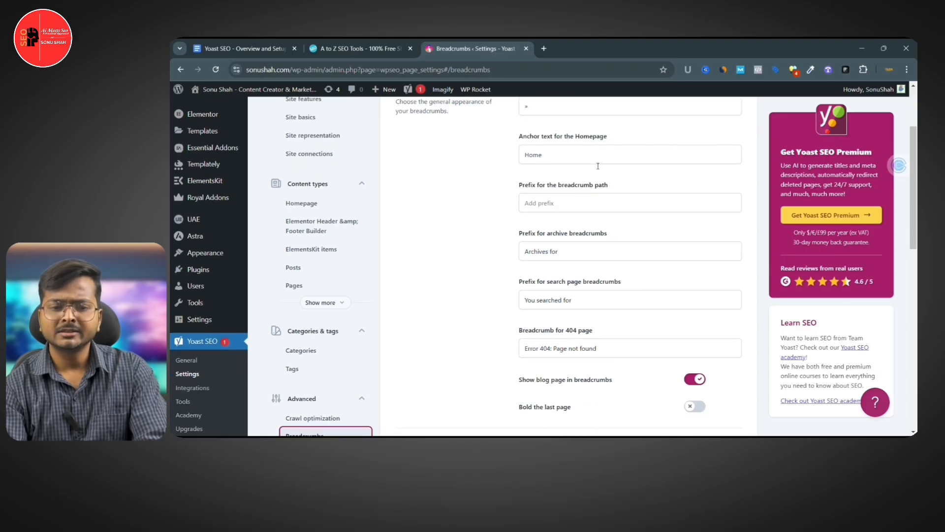
scroll(583, 165, "down", 1)
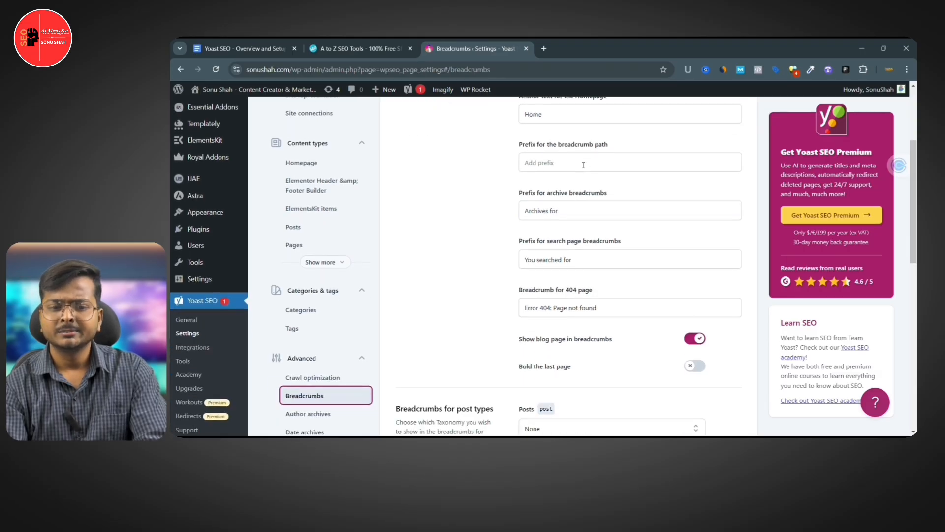
scroll(595, 158, "down", 1)
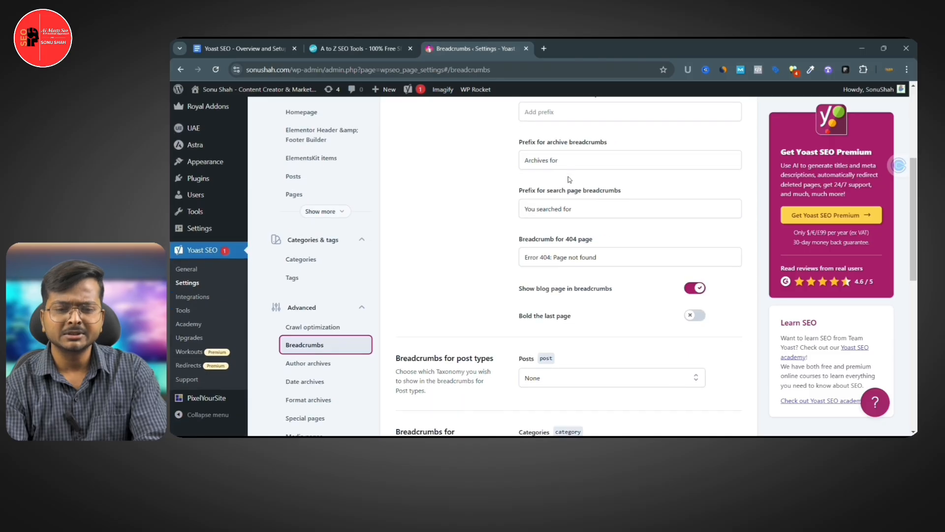
scroll(453, 214, "down", 1)
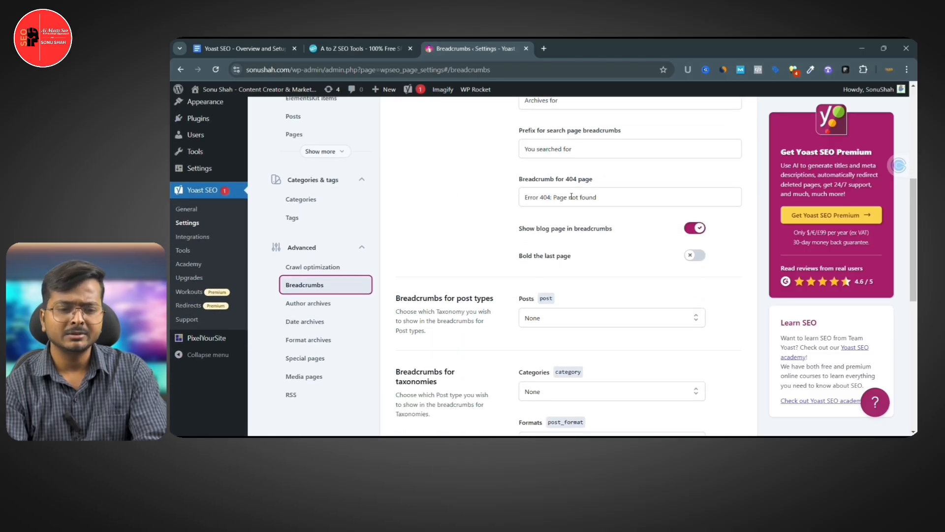
scroll(572, 197, "down", 2)
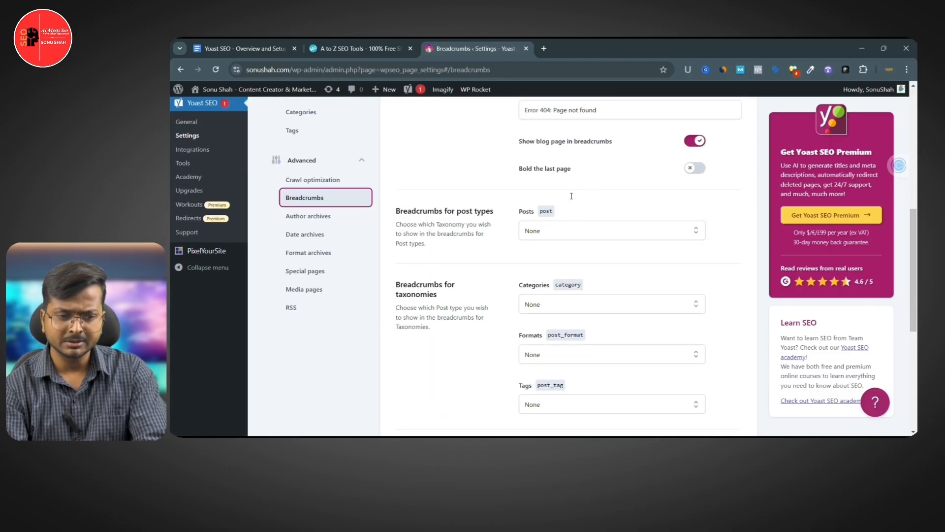
Open the Author archives settings and review their search appearance, SEO title, meta description and social media appearance
left_click(310, 216)
scroll(480, 277, "down", 5)
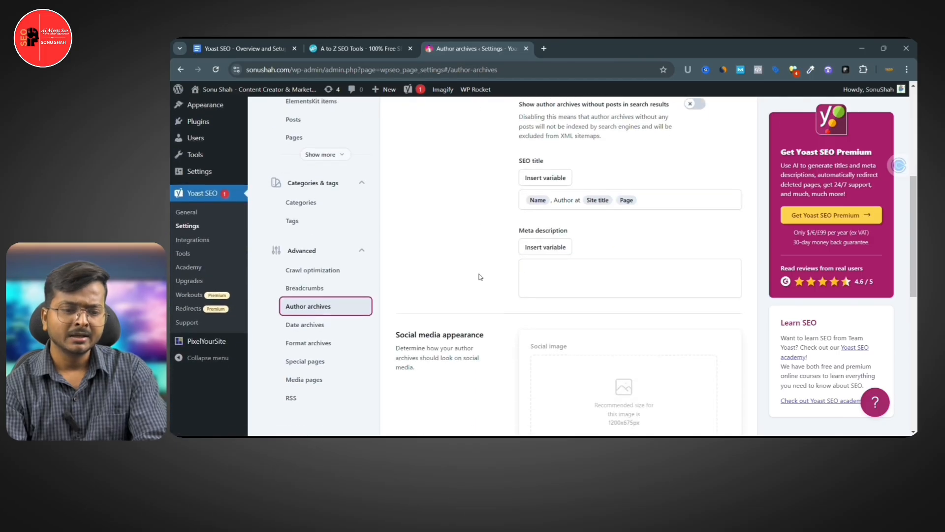
scroll(480, 276, "down", 1)
Open the Date archives settings and review their SEO title, meta description and social media appearance
left_click(304, 281)
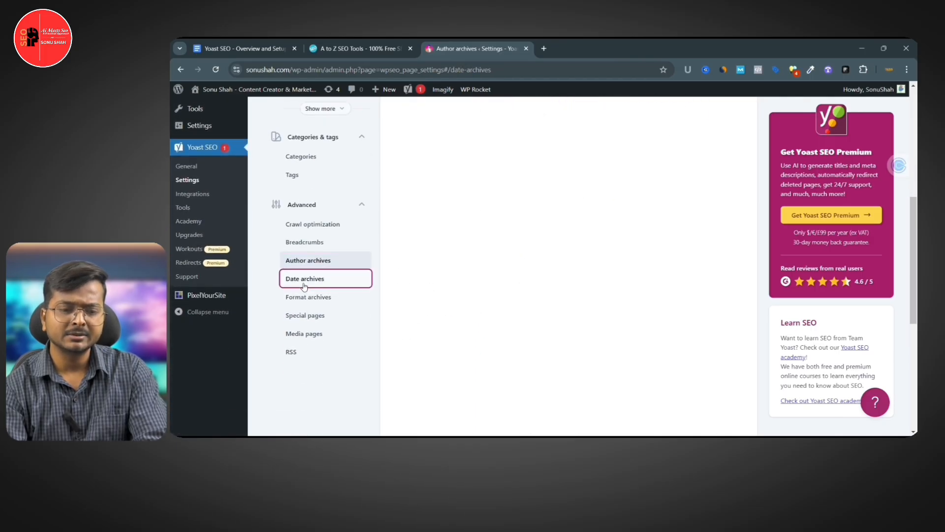
scroll(453, 246, "down", 5)
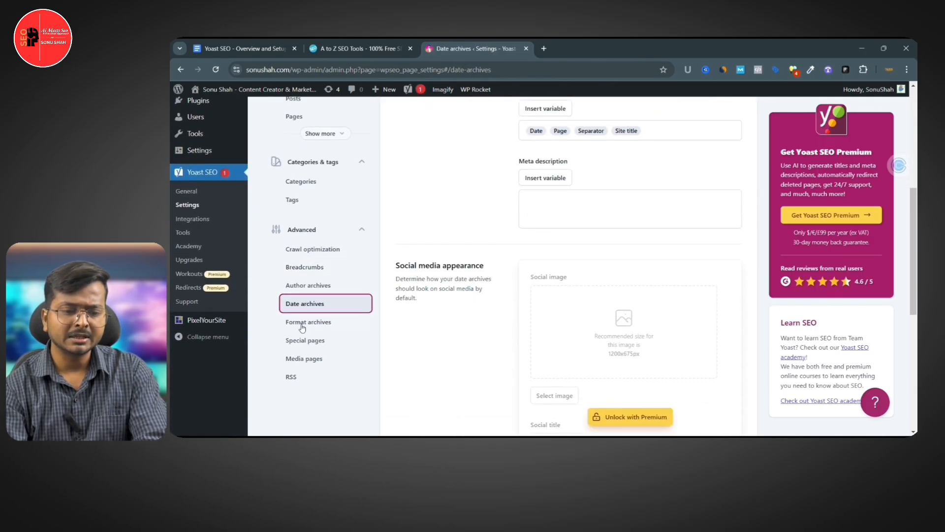
scroll(302, 331, "down", 1)
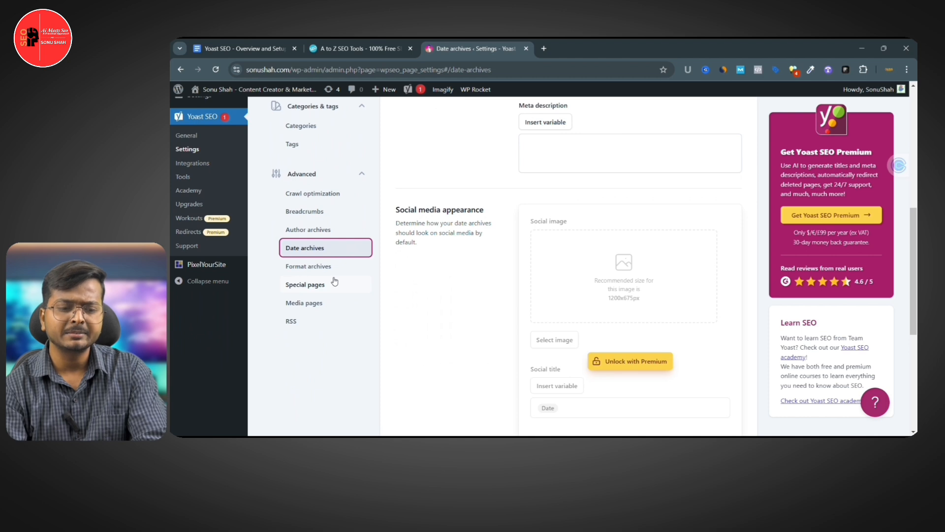
scroll(332, 285, "down", 1)
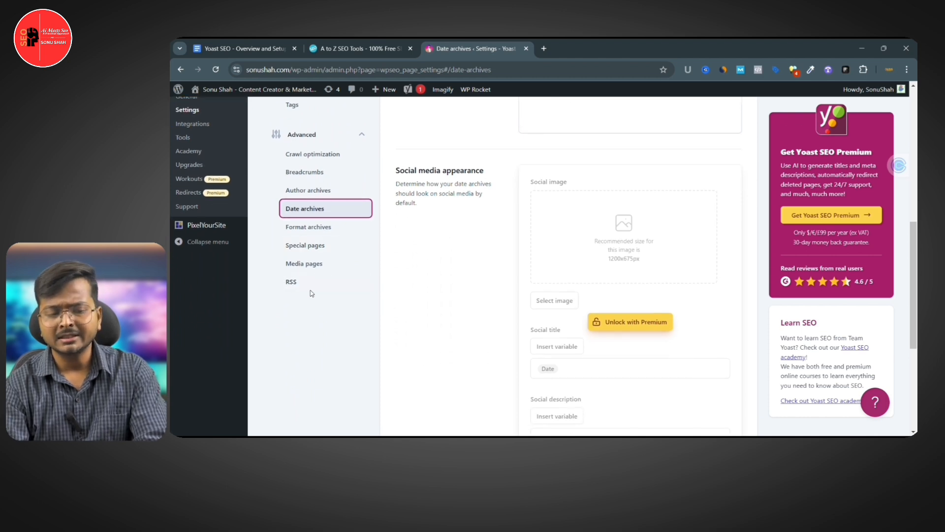
Open the Yoast SEO Integrations page and review the recommended, Schema API and plugin integrations
left_click(197, 125)
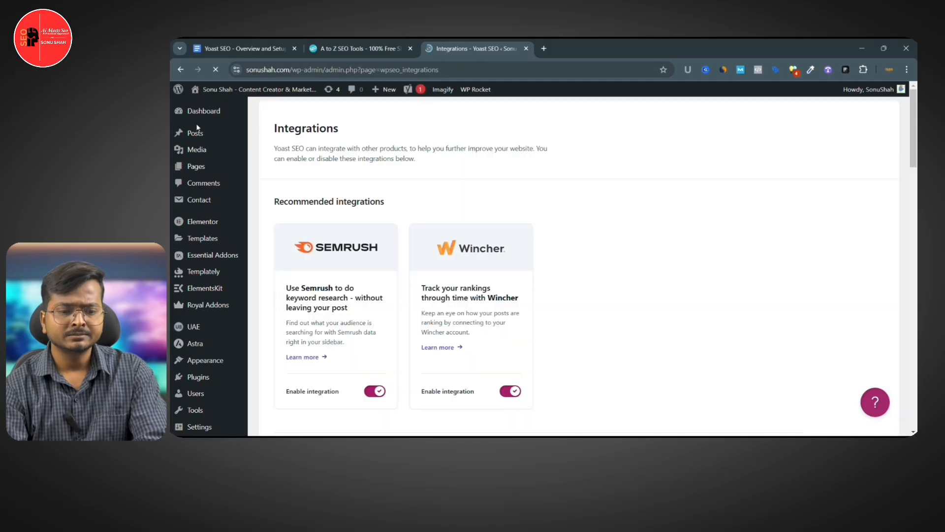
scroll(292, 253, "down", 7)
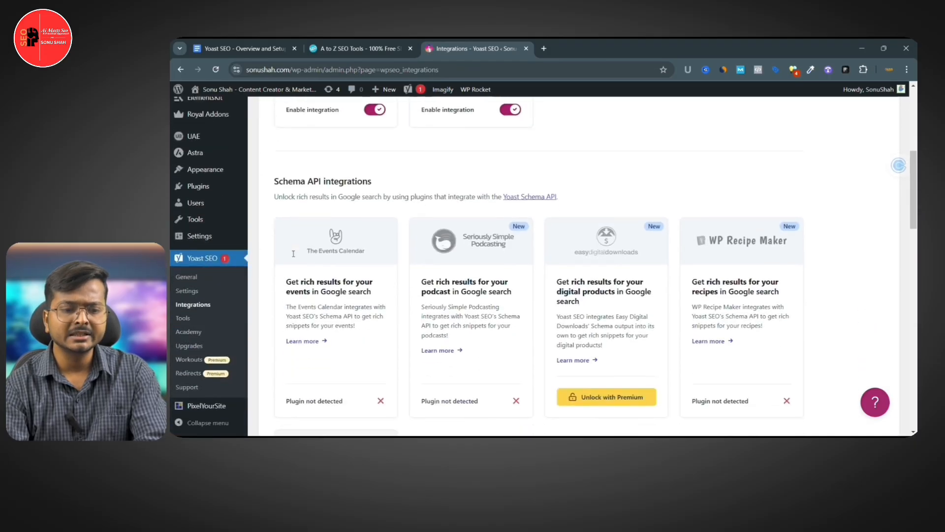
scroll(293, 254, "down", 3)
scroll(300, 281, "up", 9)
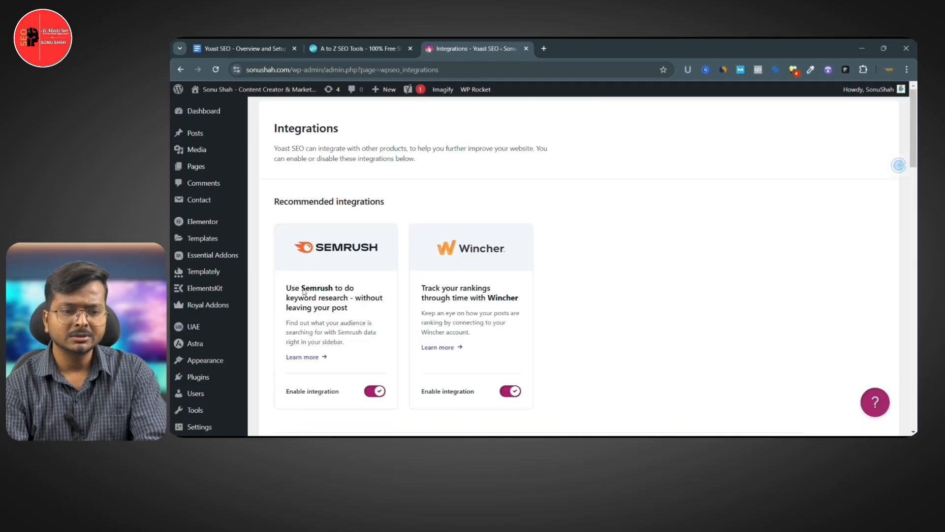
scroll(312, 313, "down", 1)
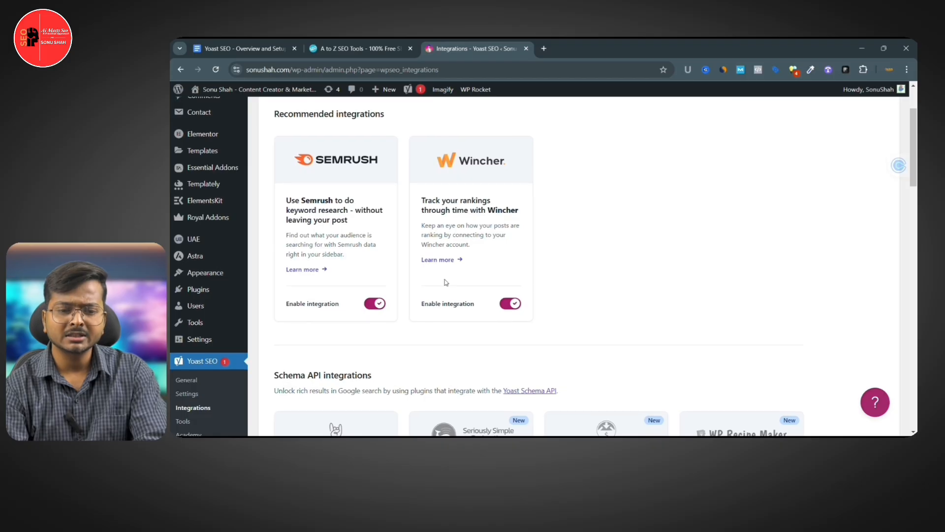
scroll(448, 283, "down", 5)
scroll(447, 281, "down", 6)
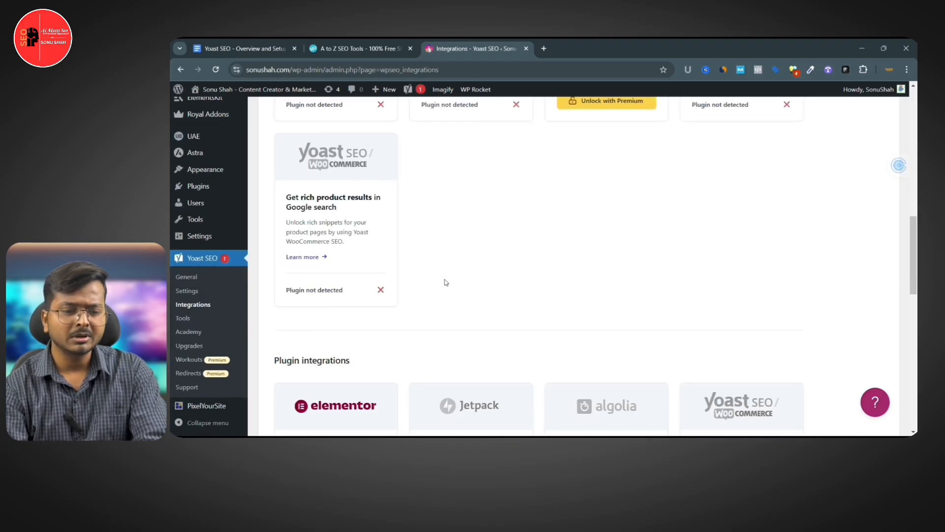
scroll(375, 288, "down", 3)
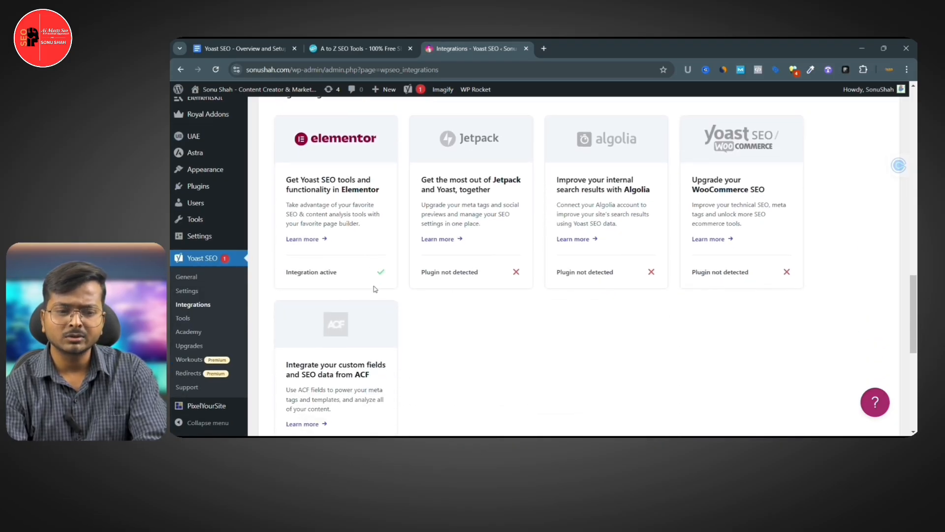
scroll(239, 342, "down", 3)
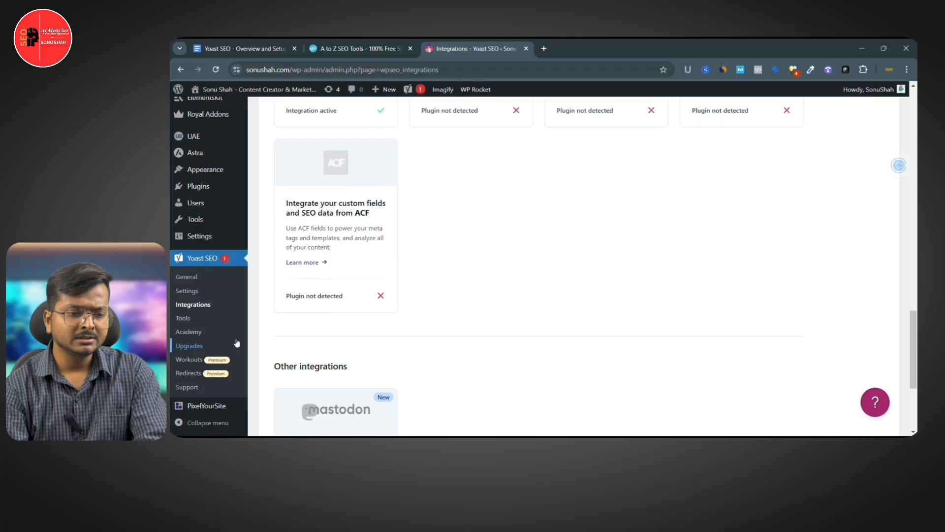
Open the Yoast SEO Tools page, look over the built-in tools and run the SEO data optimization
left_click(187, 319)
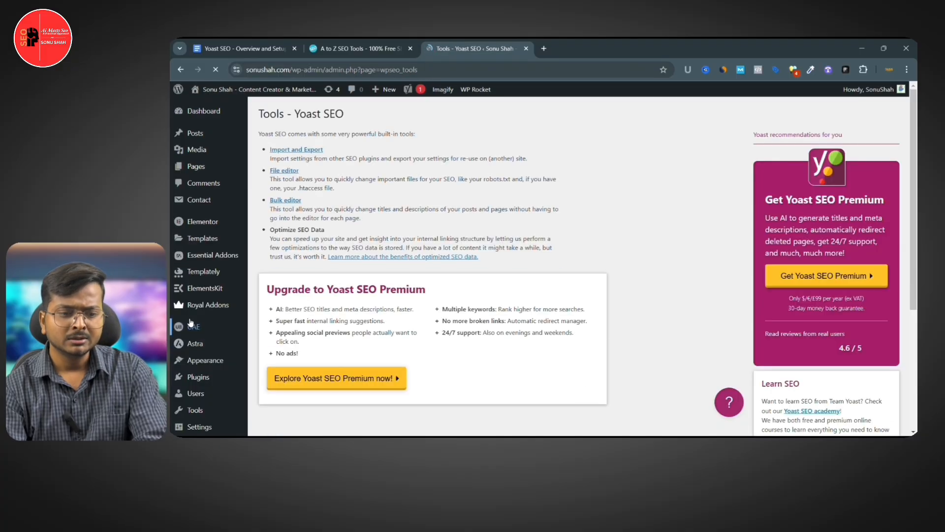
scroll(334, 285, "down", 2)
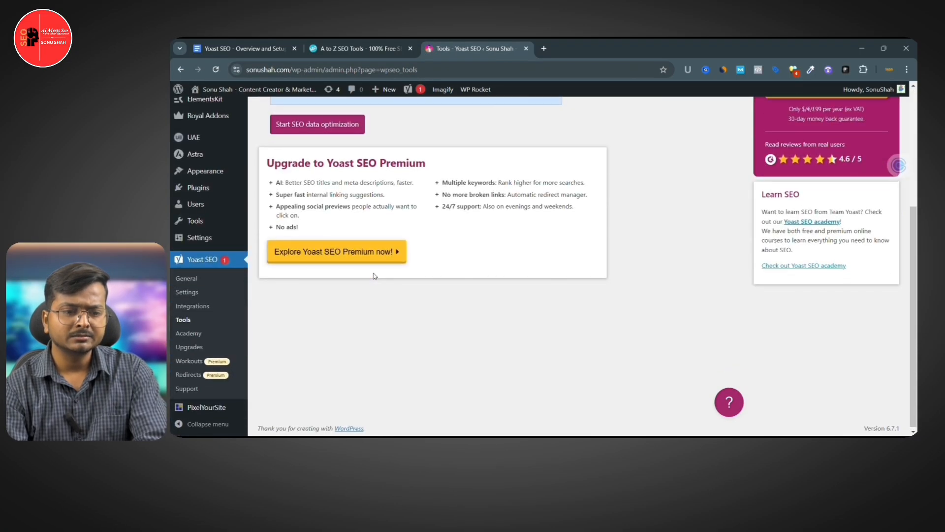
scroll(375, 277, "up", 1)
scroll(375, 276, "up", 1)
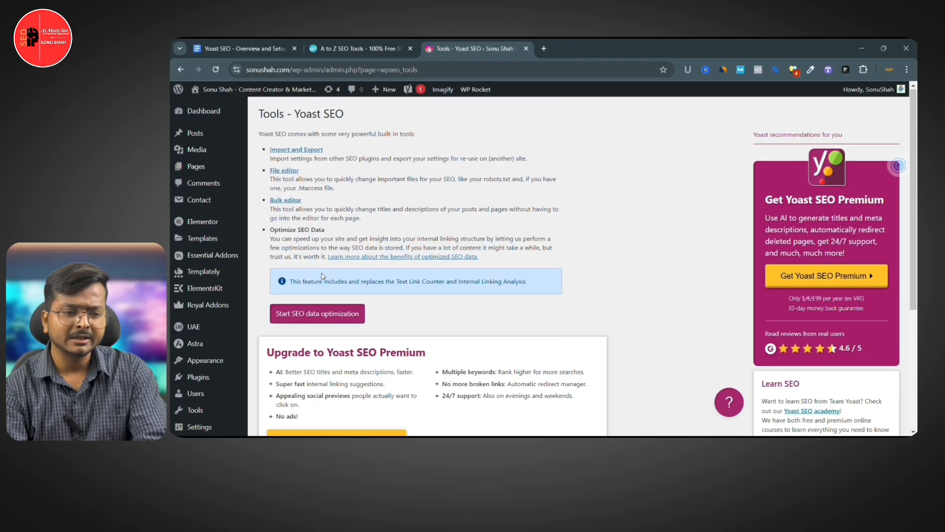
left_click(320, 319)
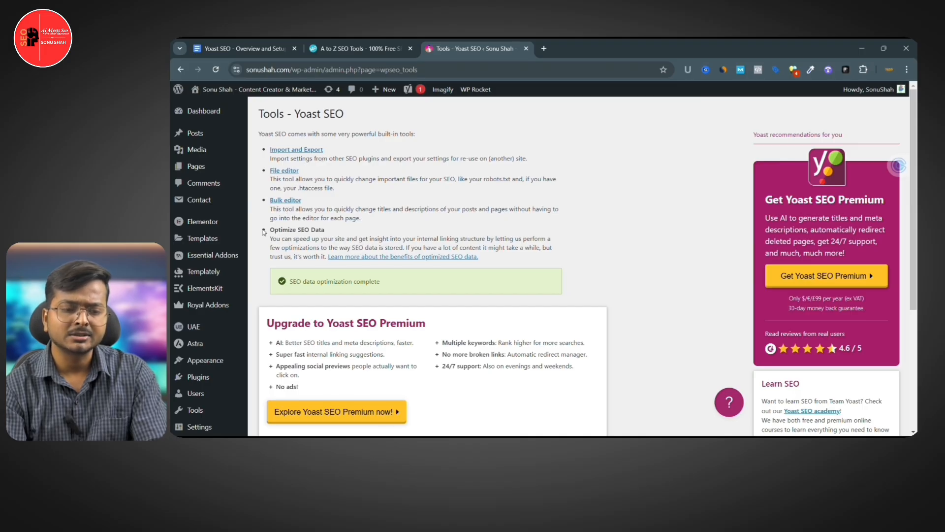
Open the Yoast SEO Academy page and look through its free and Premium training courses
scroll(316, 238, "down", 1)
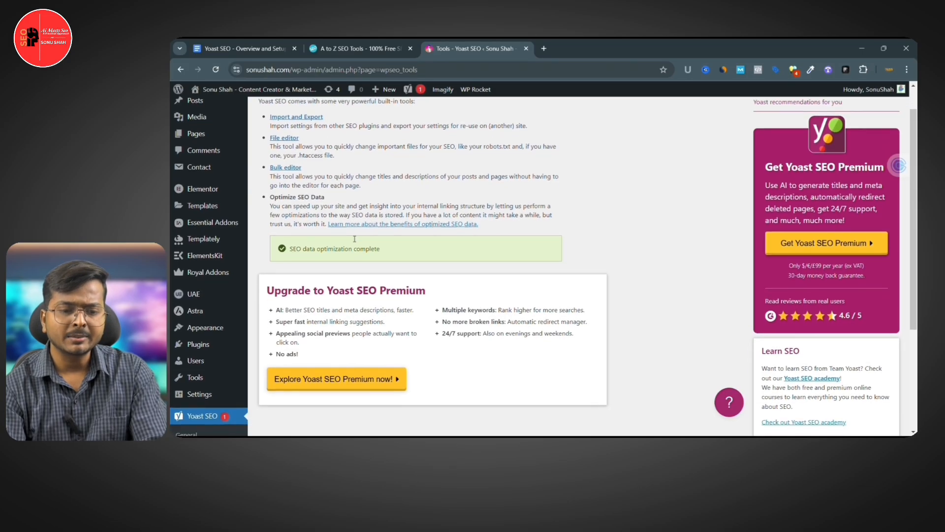
scroll(358, 262, "down", 3)
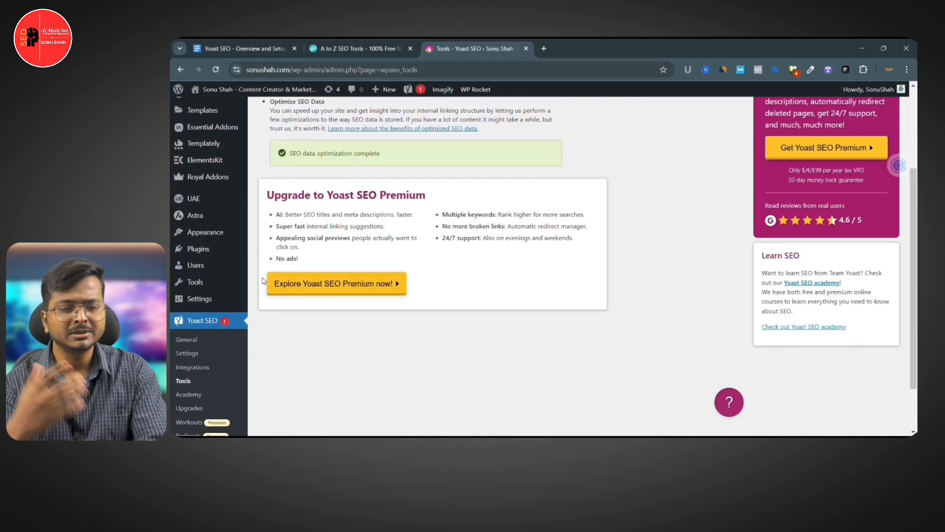
scroll(264, 281, "down", 2)
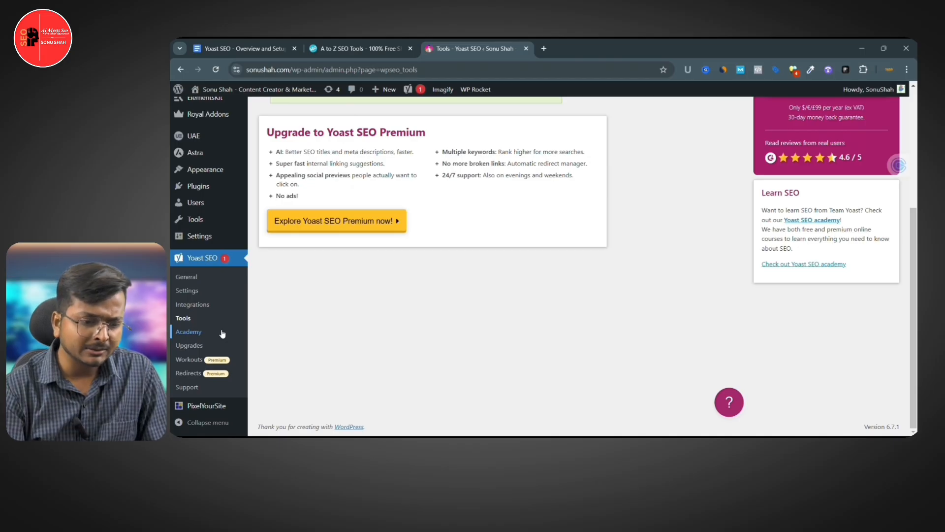
left_click(193, 331)
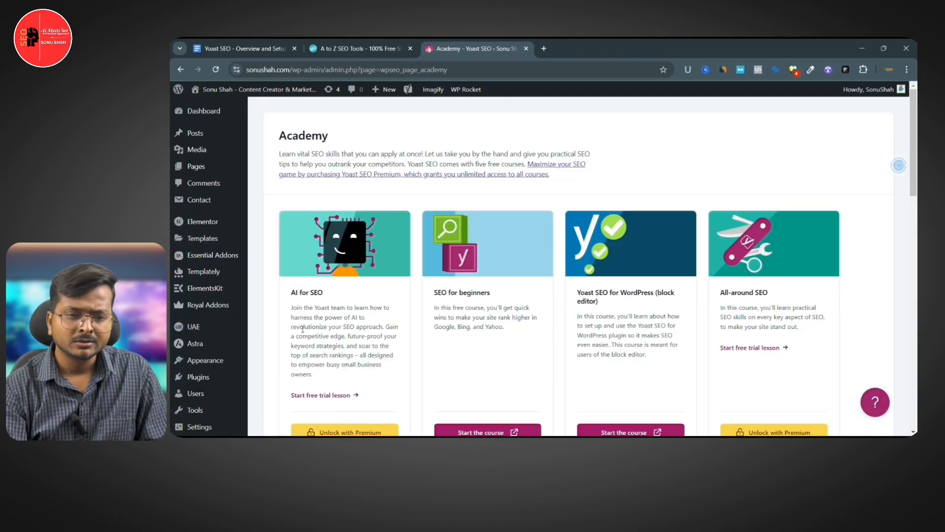
scroll(303, 329, "down", 5)
scroll(302, 329, "up", 4)
scroll(302, 329, "down", 2)
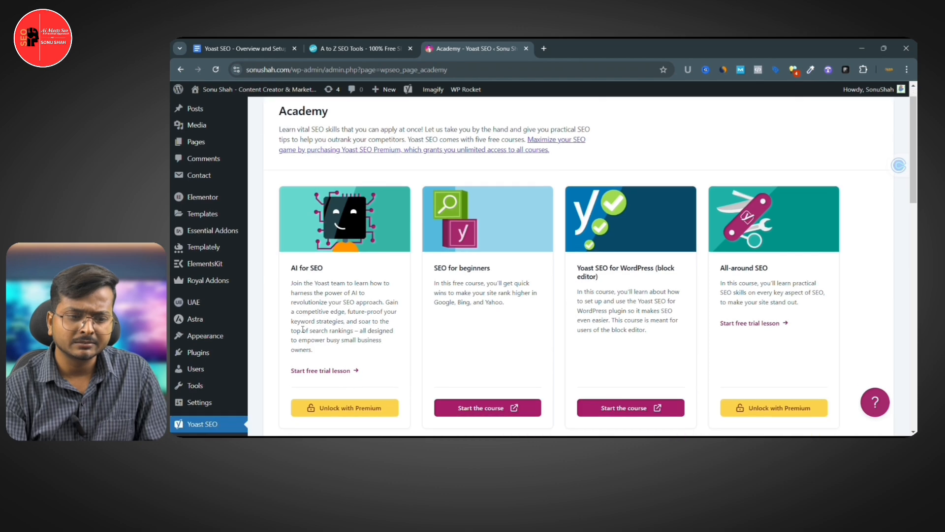
scroll(302, 329, "down", 10)
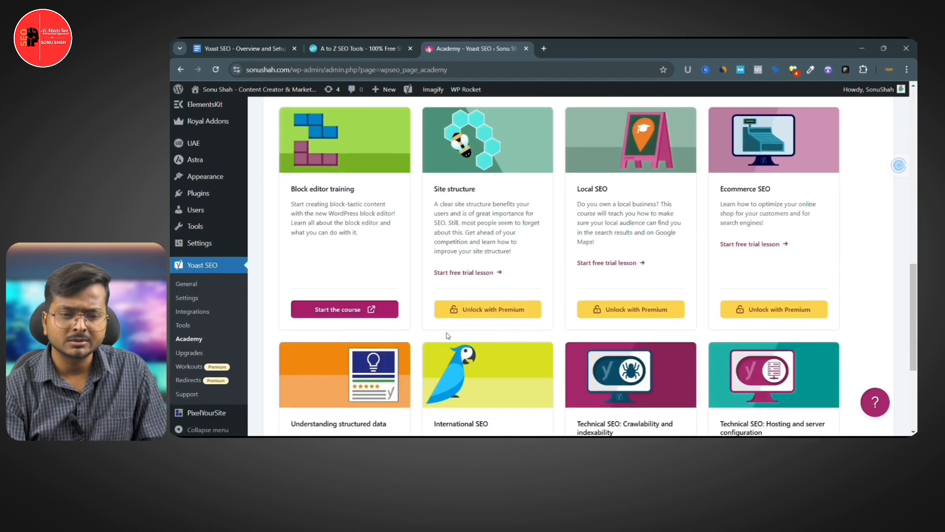
scroll(204, 346, "down", 1)
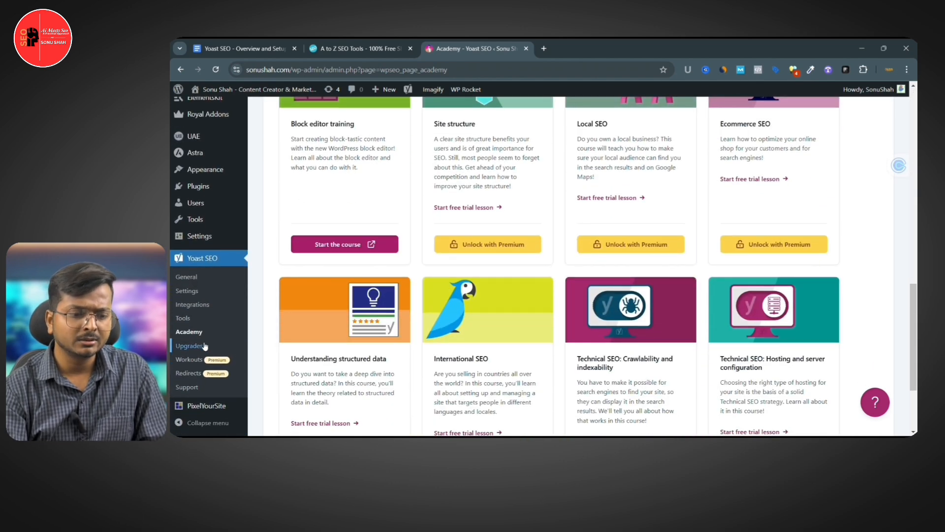
Open the Yoast SEO Upgrades page and review the Premium offer and the Local, Video and News SEO plugins
left_click(189, 346)
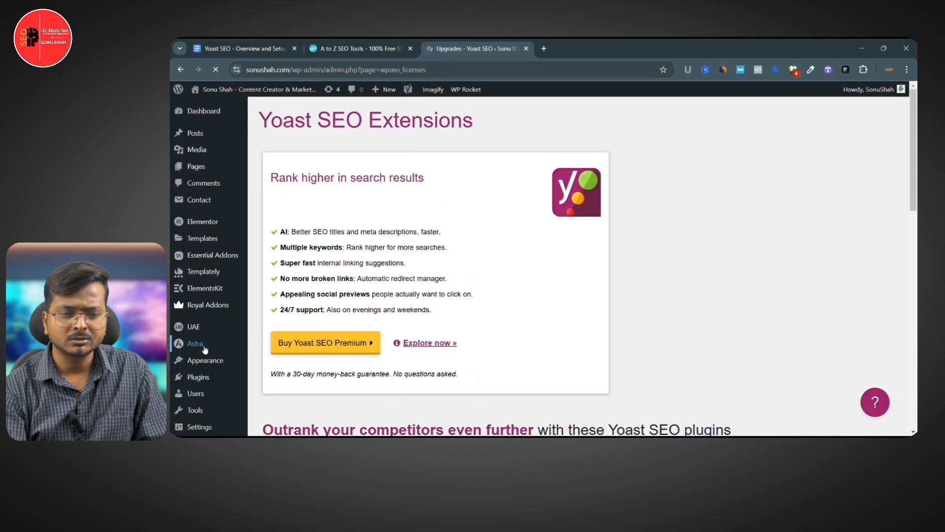
scroll(321, 304, "down", 5)
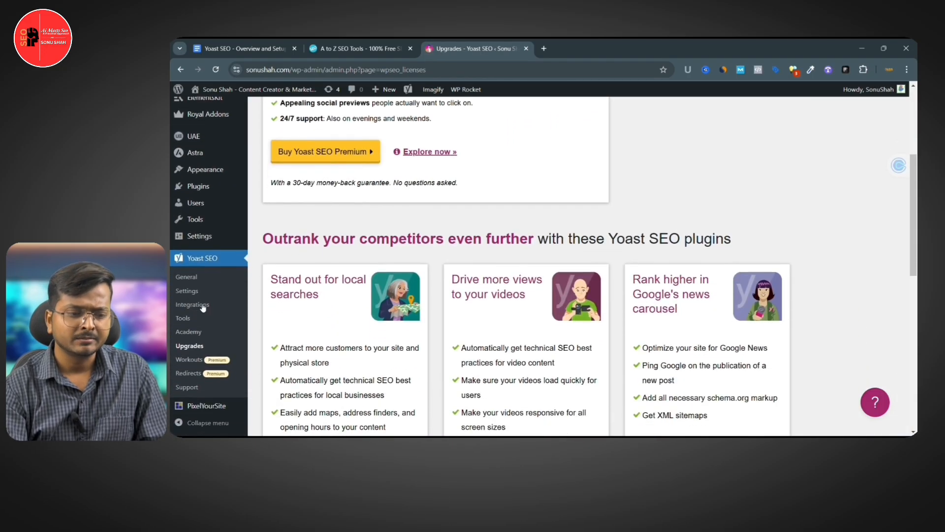
scroll(174, 310, "down", 5)
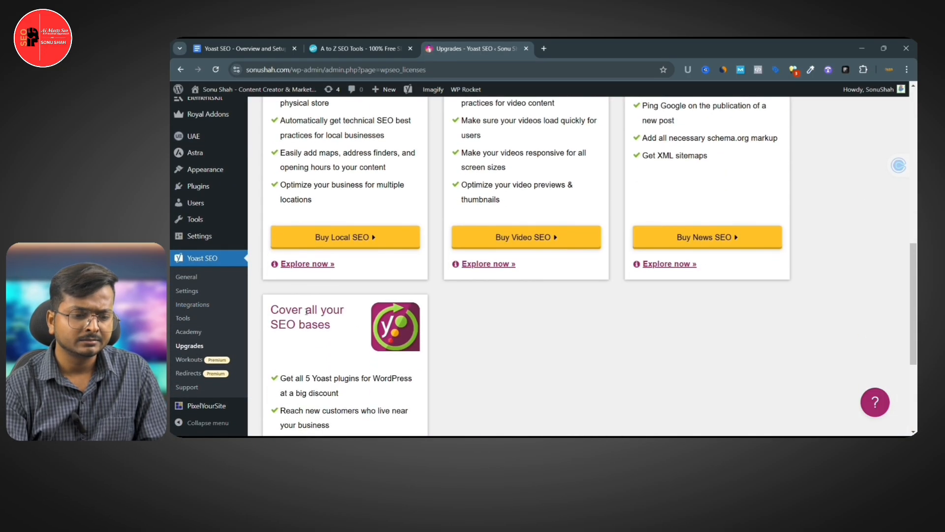